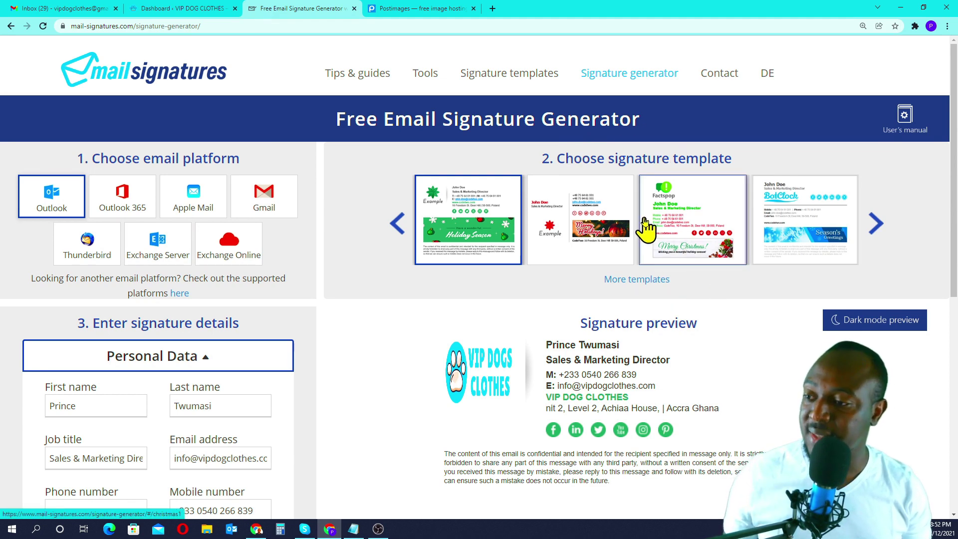
- Scroll down through the completed signature form with logo, contact details and social icons
{"action": "scroll", "coordinate": [647, 228], "scroll_direction": "down", "scroll_amount": 1}
- Select Gmail as the email platform in place of Outlook
{"action": "scroll", "coordinate": [169, 327], "scroll_direction": "down", "scroll_amount": 3}
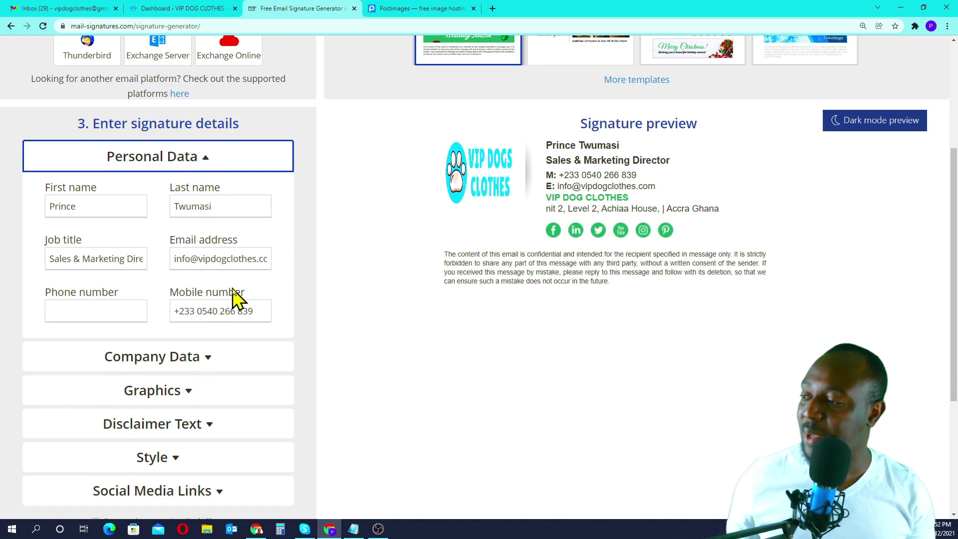
{"action": "scroll", "coordinate": [234, 297], "scroll_direction": "down", "scroll_amount": 4}
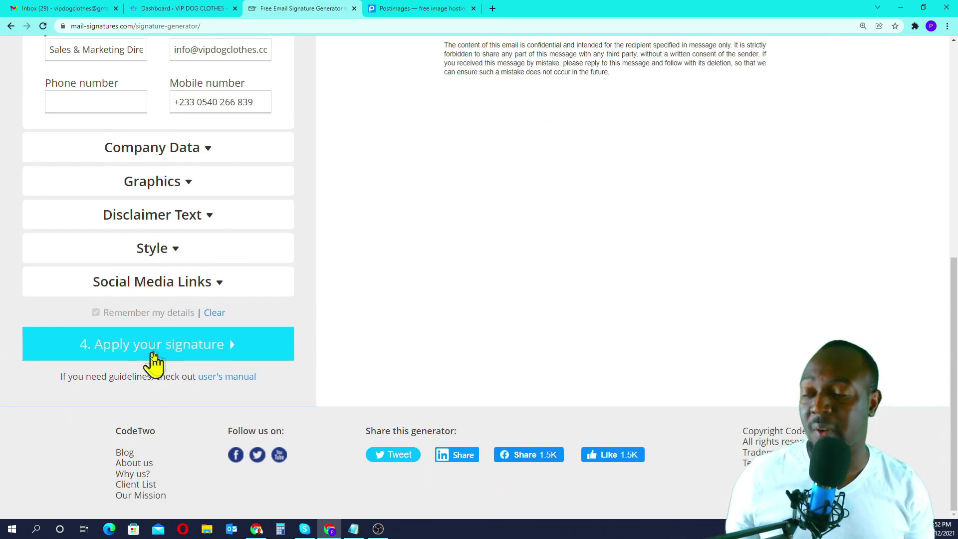
{"action": "scroll", "coordinate": [155, 351], "scroll_direction": "up", "scroll_amount": 8}
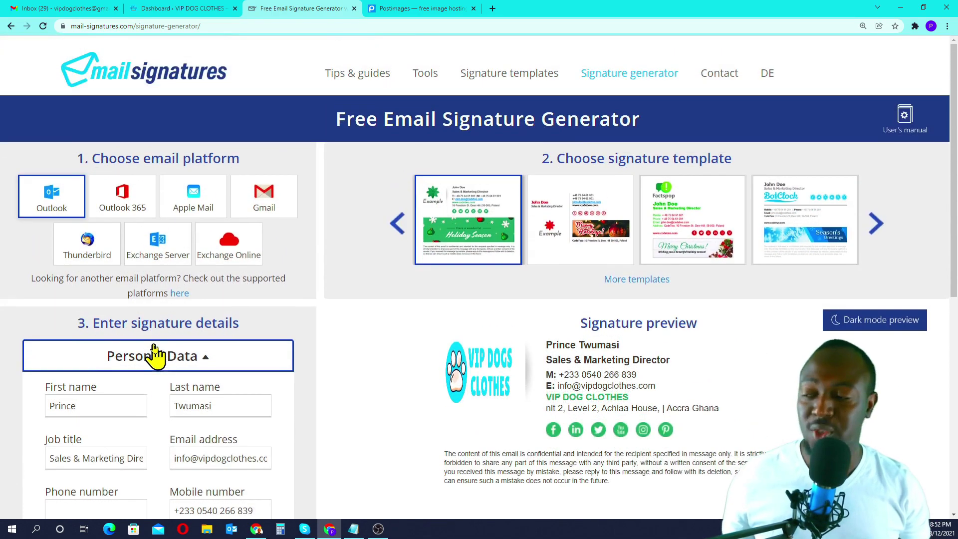
{"action": "left_click", "coordinate": [260, 200]}
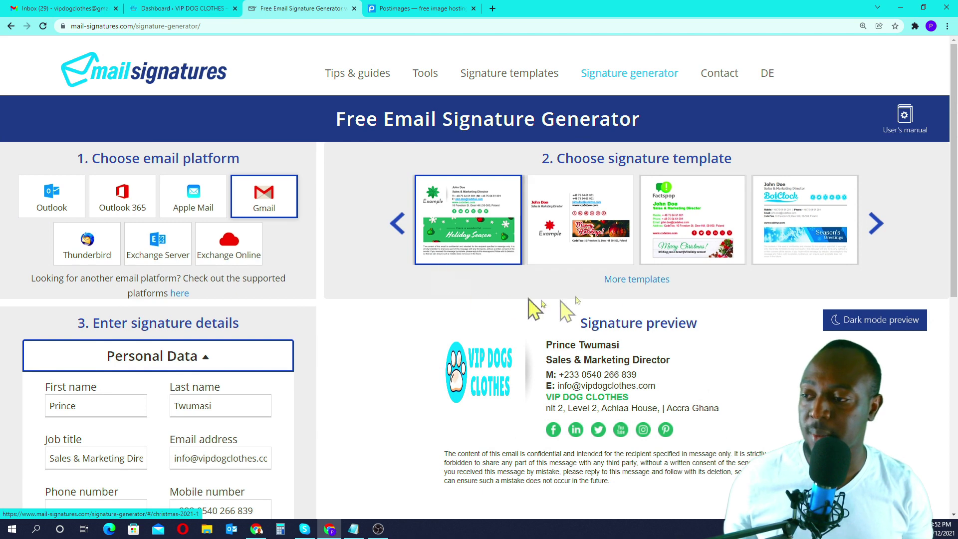
- Try the Happy Holidays and Example templates, then apply the Christmas Alpha template
{"action": "left_click", "coordinate": [875, 228]}
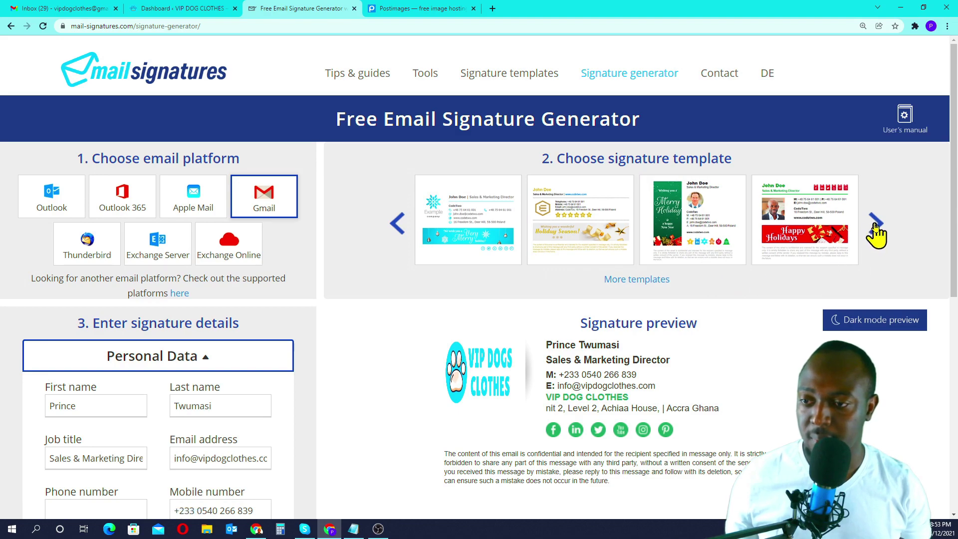
{"action": "left_click", "coordinate": [789, 217]}
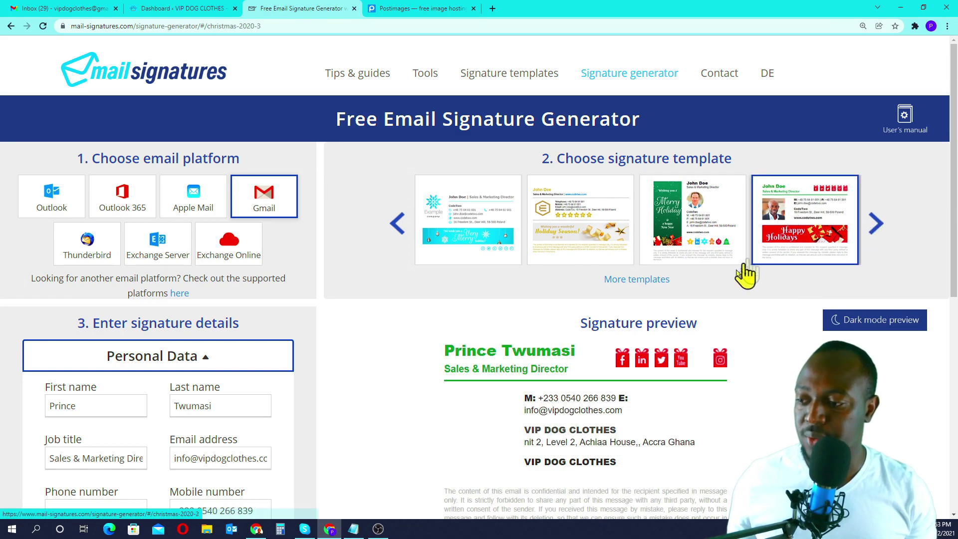
{"action": "scroll", "coordinate": [745, 302], "scroll_direction": "down", "scroll_amount": 3}
{"action": "scroll", "coordinate": [745, 302], "scroll_direction": "up", "scroll_amount": 3}
{"action": "left_click", "coordinate": [876, 224]}
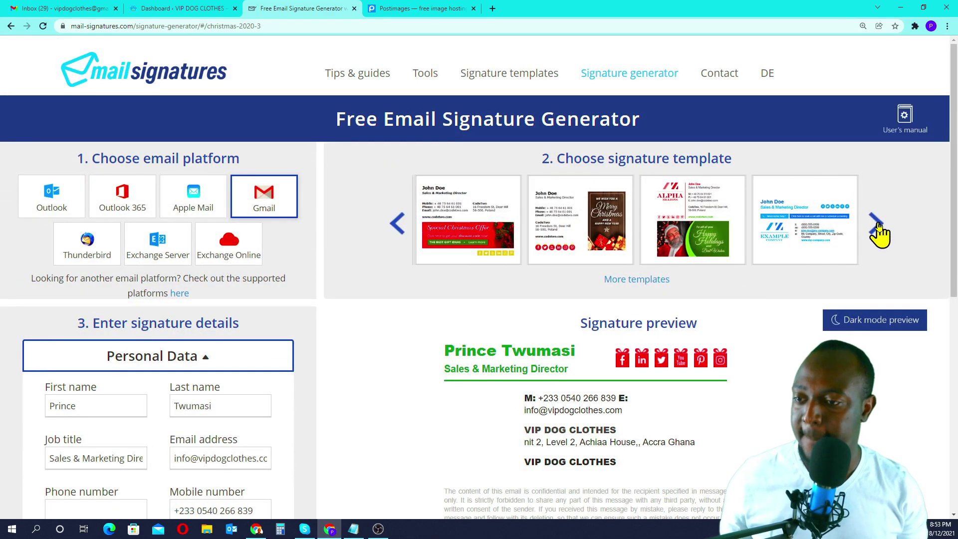
{"action": "left_click", "coordinate": [798, 235]}
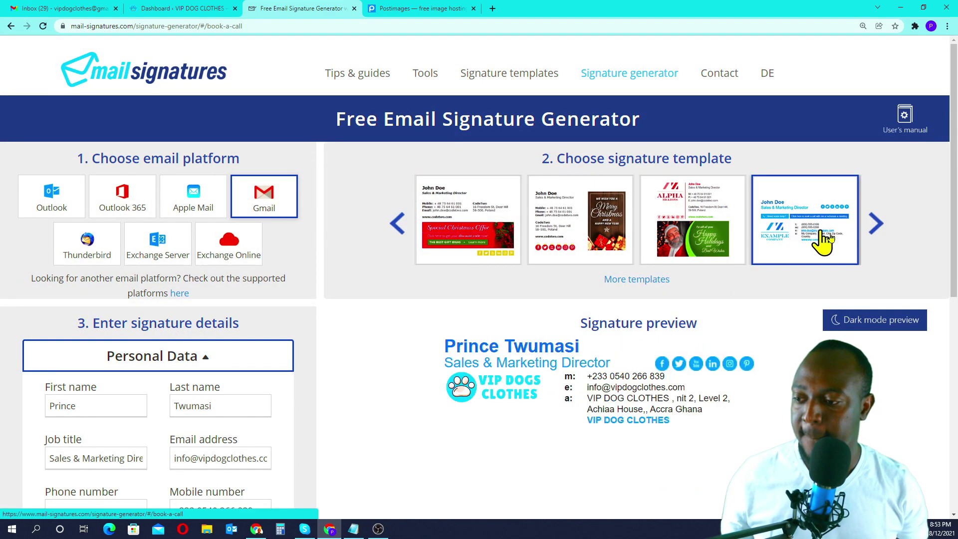
{"action": "left_click", "coordinate": [698, 208]}
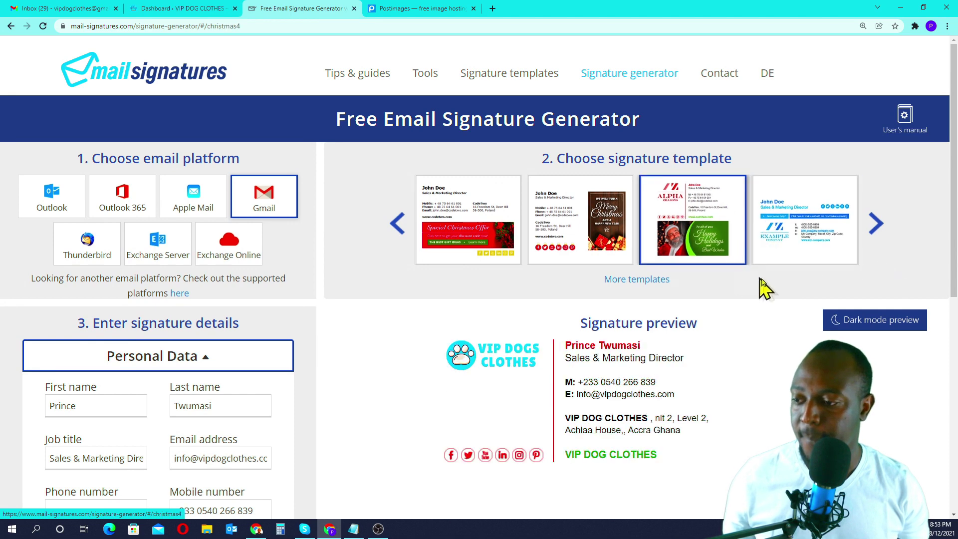
{"action": "scroll", "coordinate": [770, 288], "scroll_direction": "down", "scroll_amount": 2}
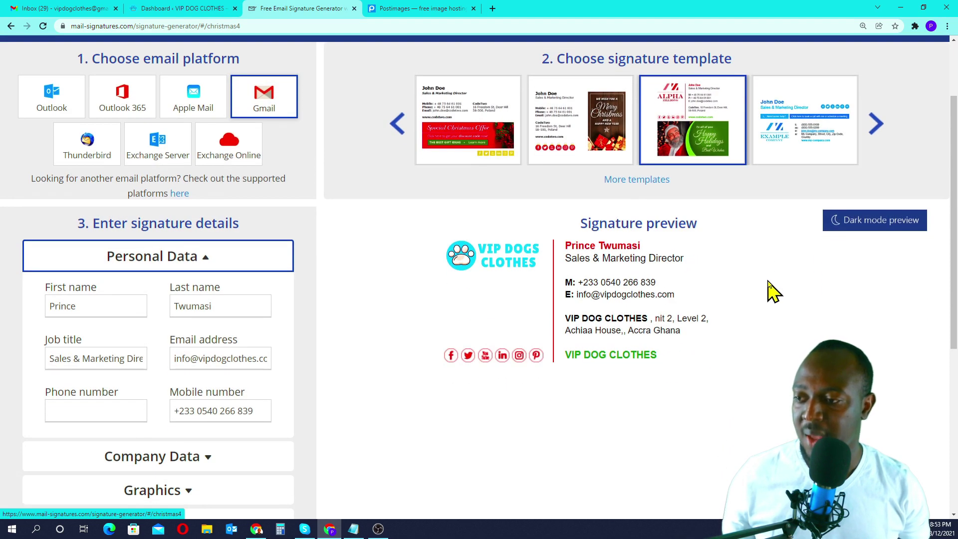
{"action": "scroll", "coordinate": [773, 292], "scroll_direction": "up", "scroll_amount": 2}
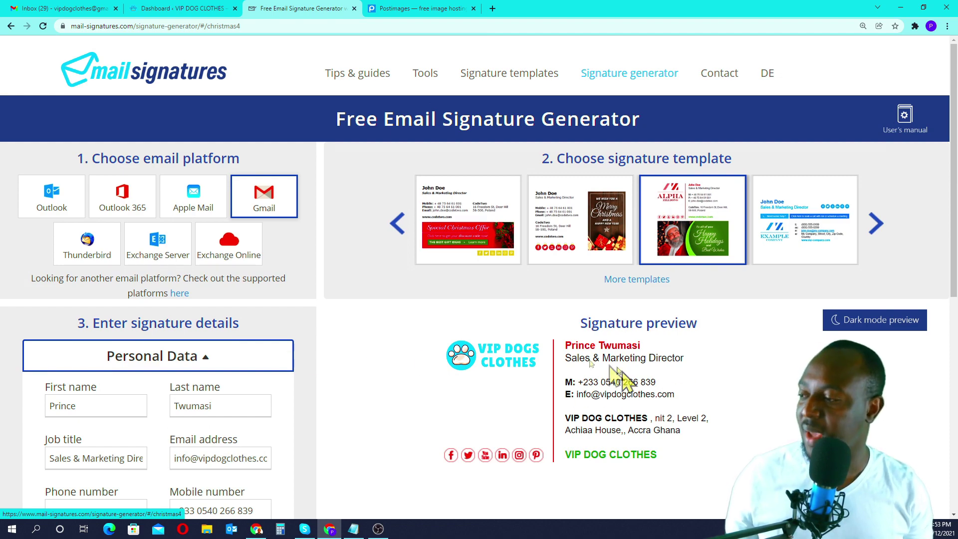
{"action": "scroll", "coordinate": [197, 360], "scroll_direction": "down", "scroll_amount": 3}
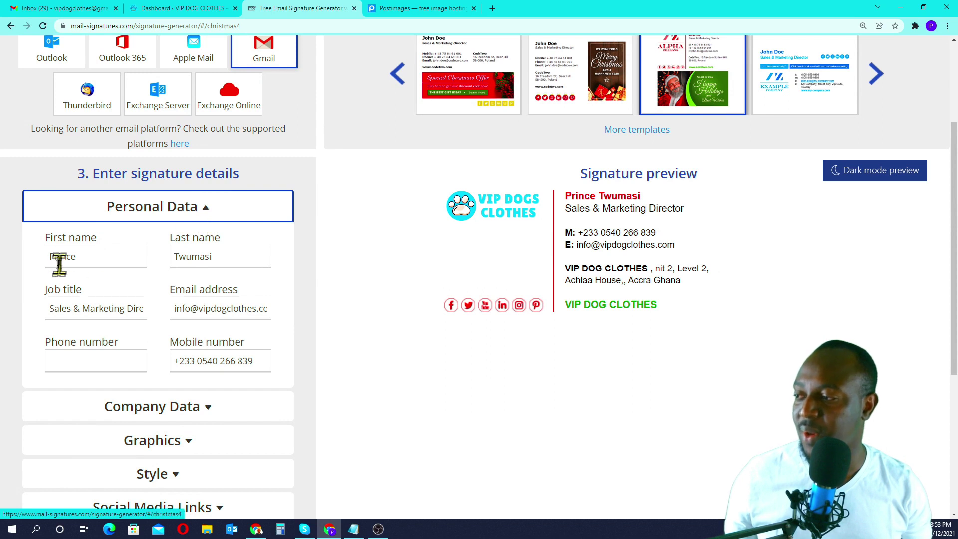
- Change the first name to Kwame, keep the email address, and expand Company Data
{"action": "double_click", "coordinate": [114, 257]}
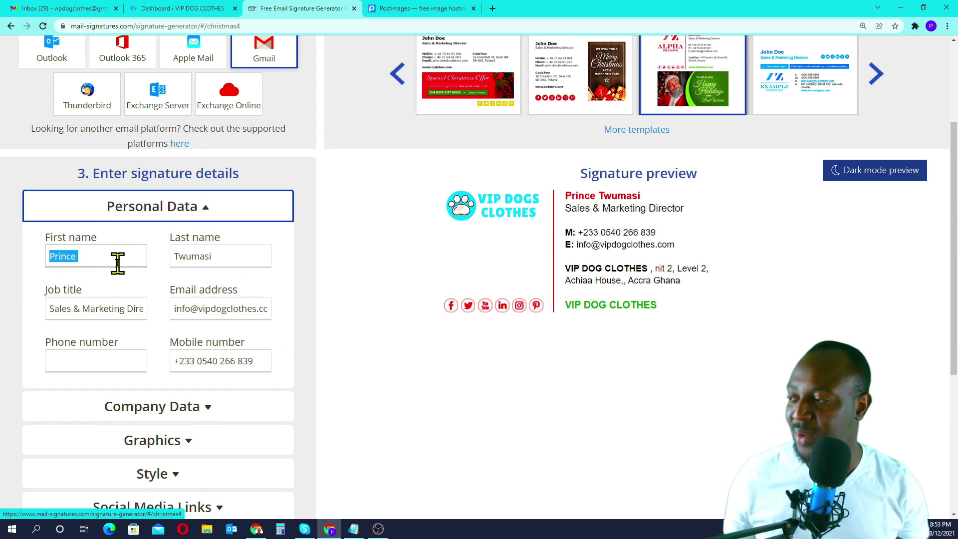
{"action": "type", "text": "Kwame"}
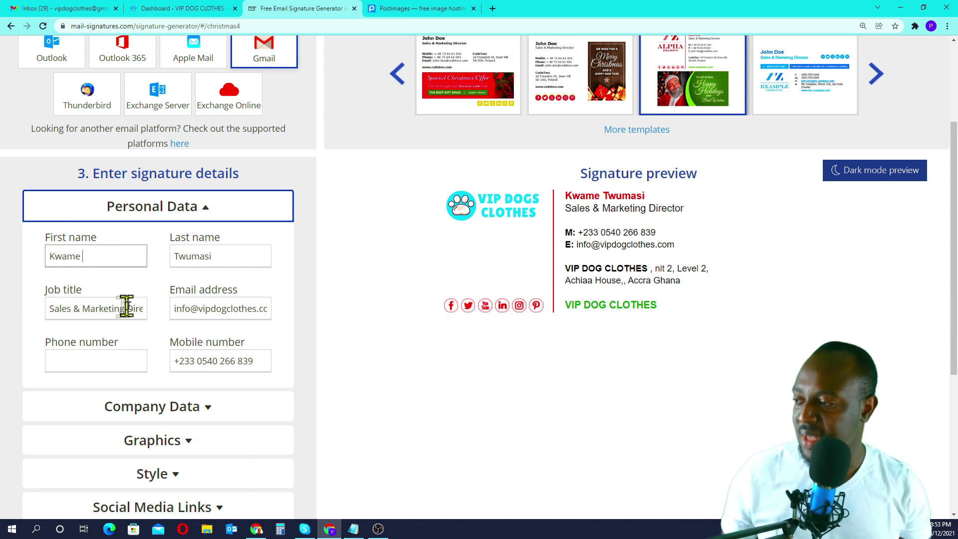
{"action": "triple_click", "coordinate": [240, 307]}
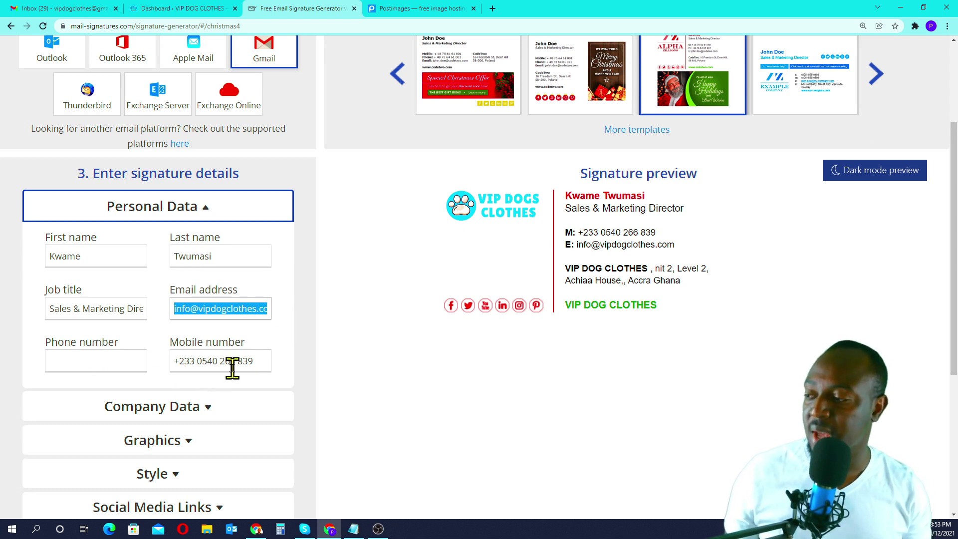
{"action": "left_click", "coordinate": [327, 389]}
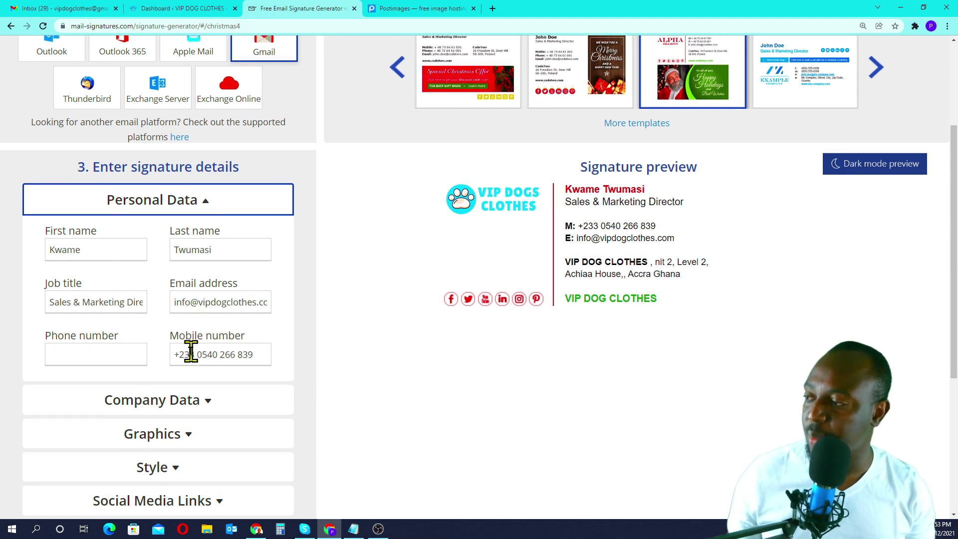
{"action": "scroll", "coordinate": [192, 359], "scroll_direction": "down", "scroll_amount": 2}
{"action": "left_click", "coordinate": [204, 307]}
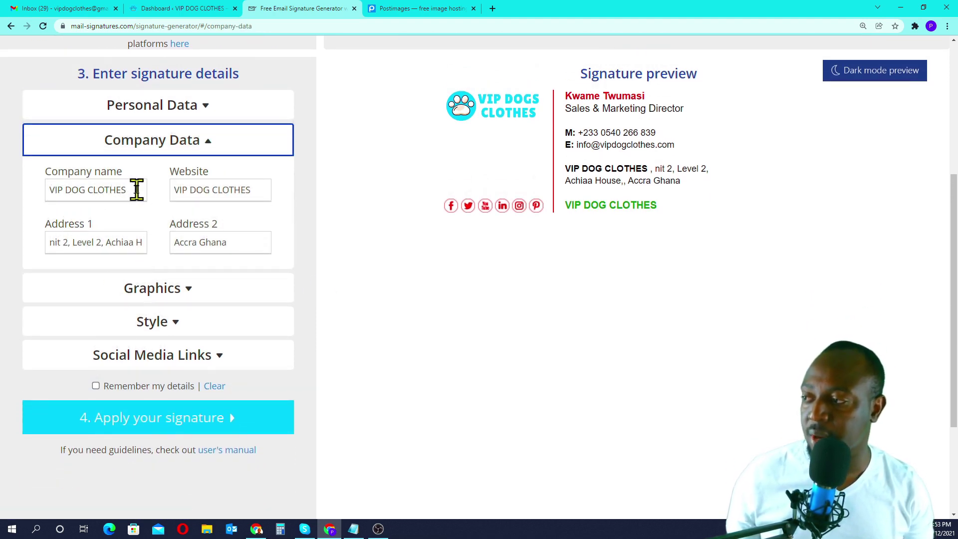
- Replace the Website value with the site domain copied from the WordPress dashboard
{"action": "triple_click", "coordinate": [215, 188]}
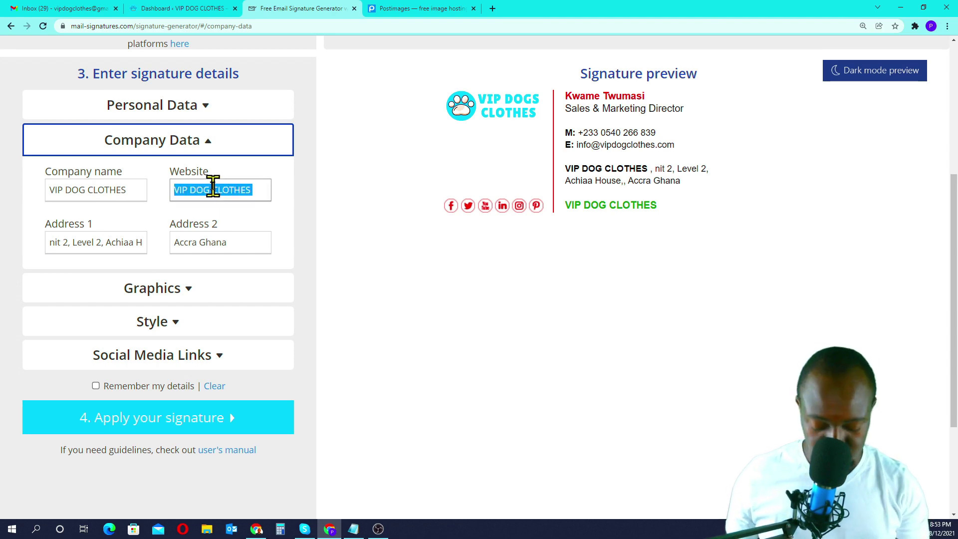
{"action": "key", "text": "BackSpace"}
{"action": "left_click", "coordinate": [131, 5]}
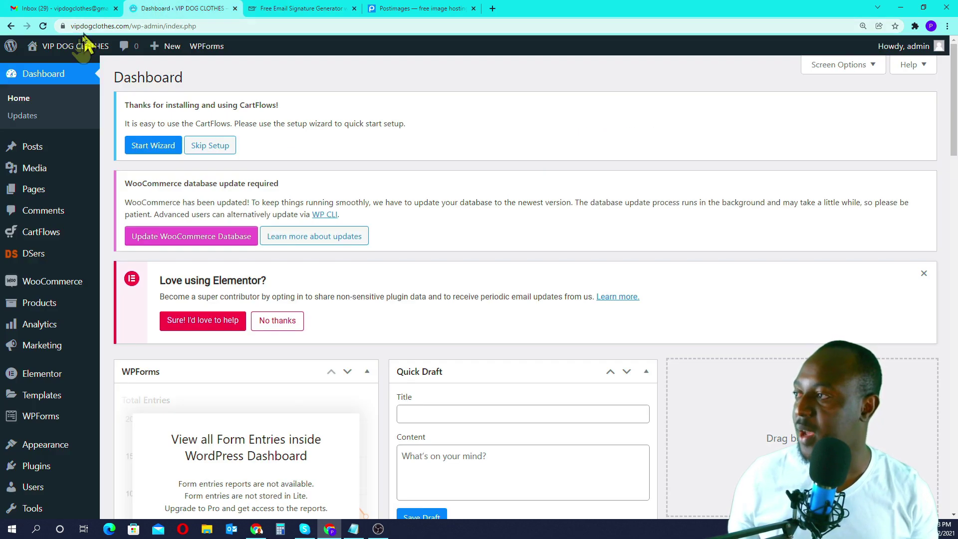
{"action": "left_click_drag", "start_coordinate": [128, 26], "coordinate": [72, 37]}
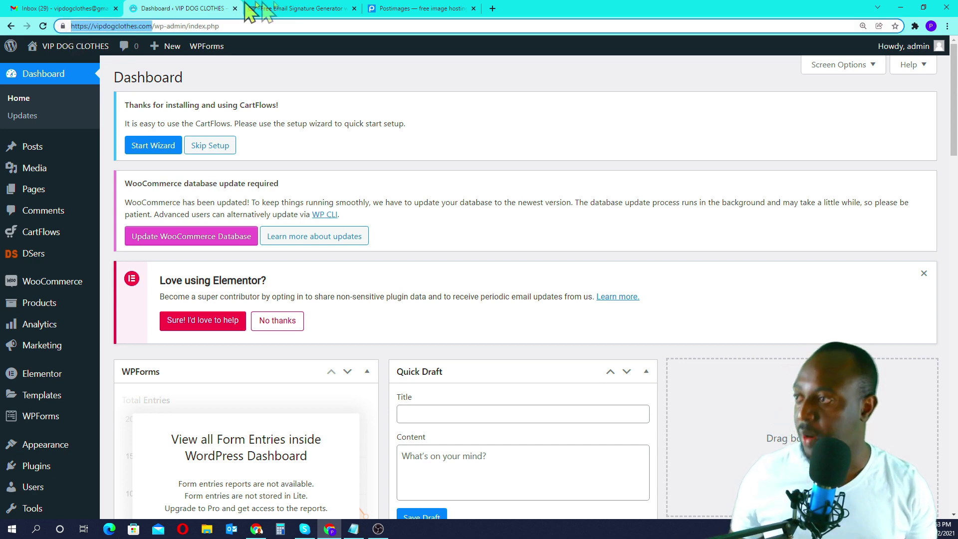
{"action": "left_click", "coordinate": [319, 8]}
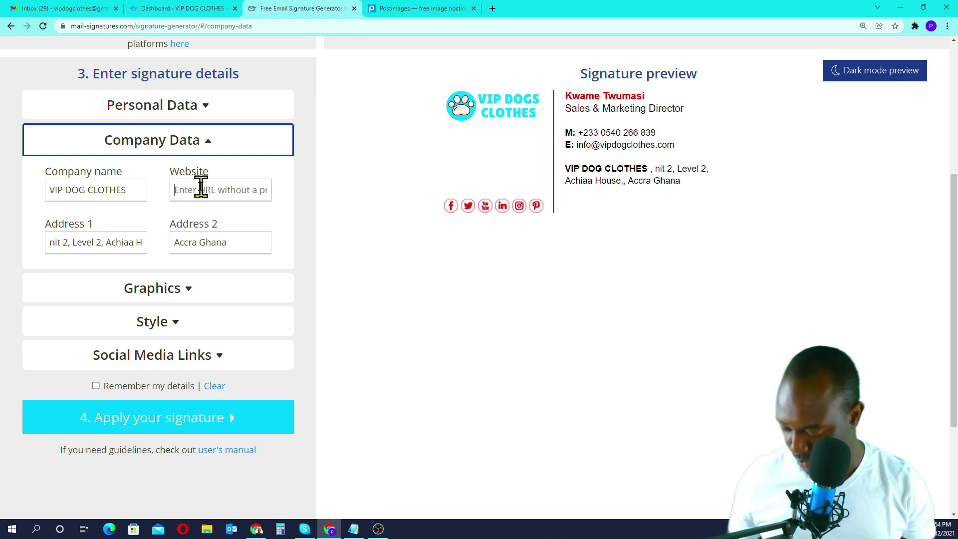
{"action": "type", "text": "vipdogclothes.com/"}
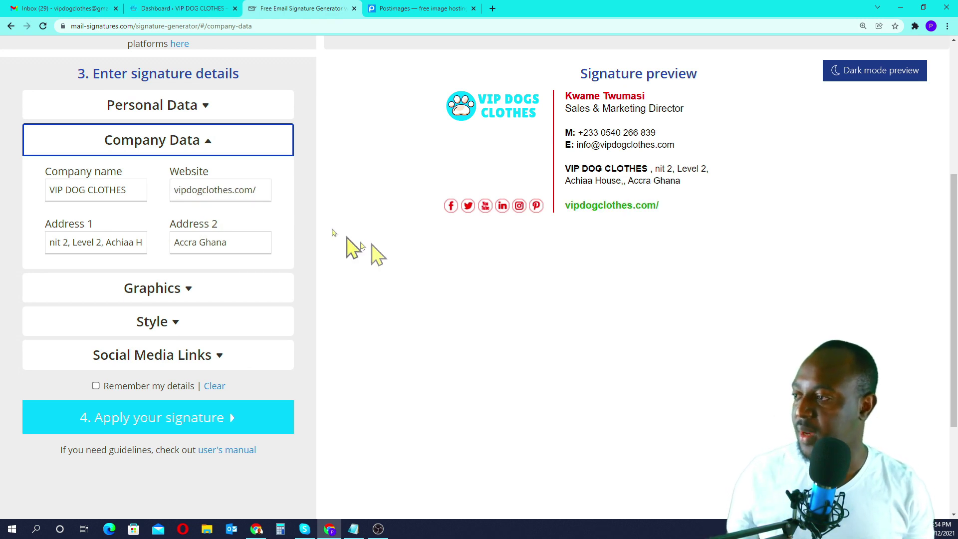
{"action": "triple_click", "coordinate": [263, 192]}
{"action": "left_click", "coordinate": [268, 192]}
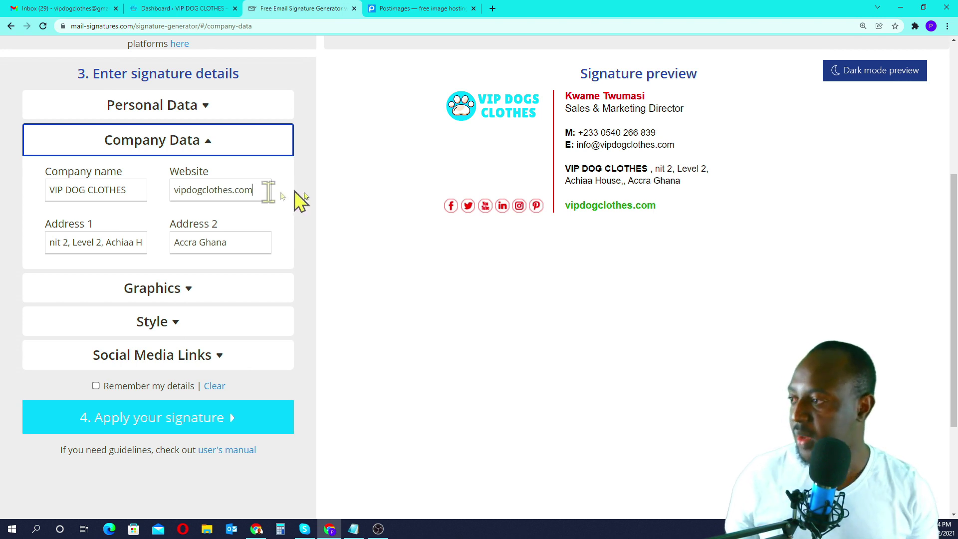
{"action": "triple_click", "coordinate": [80, 243]}
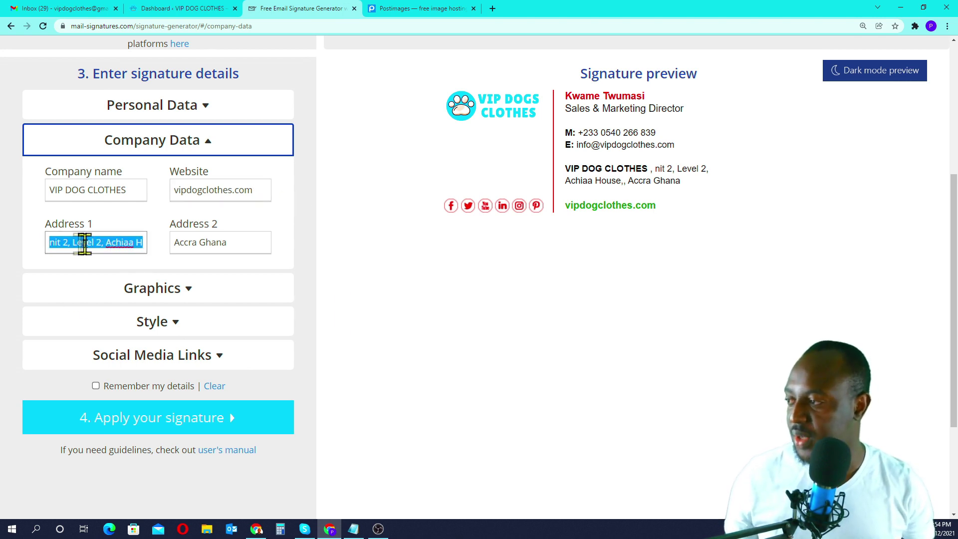
{"action": "left_click", "coordinate": [50, 242]}
{"action": "type", "text": "U"}
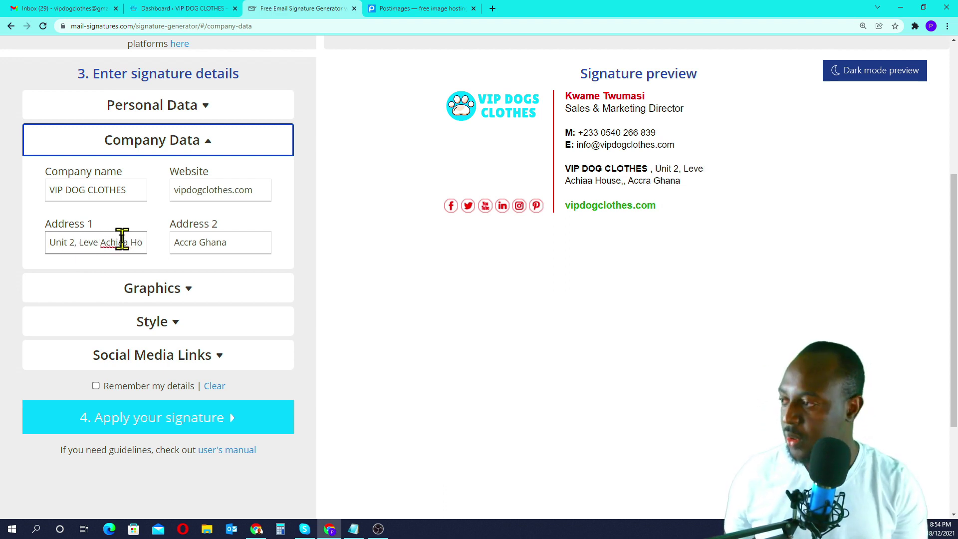
{"action": "key", "text": "BackSpace"}
{"action": "key", "text": "BackSpace"}
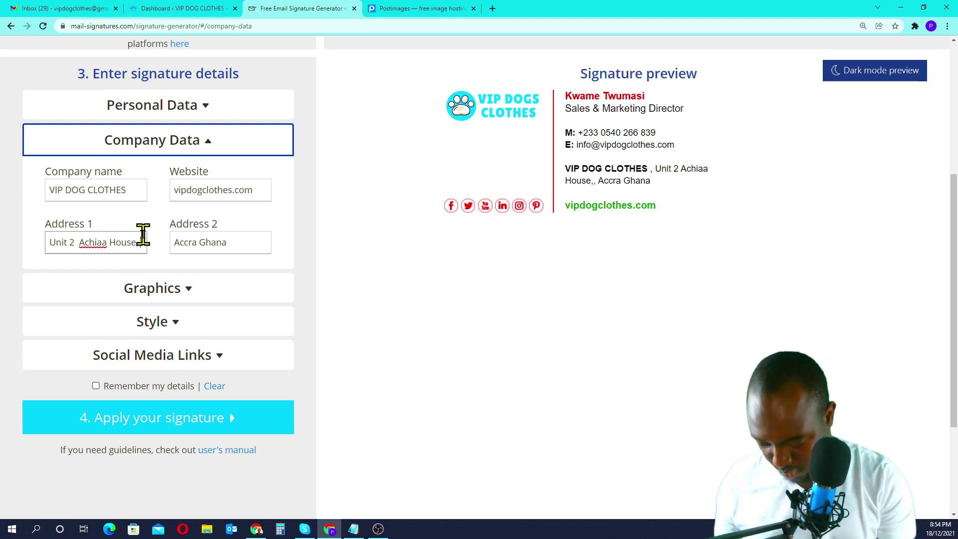
{"action": "type", "text": "m"}
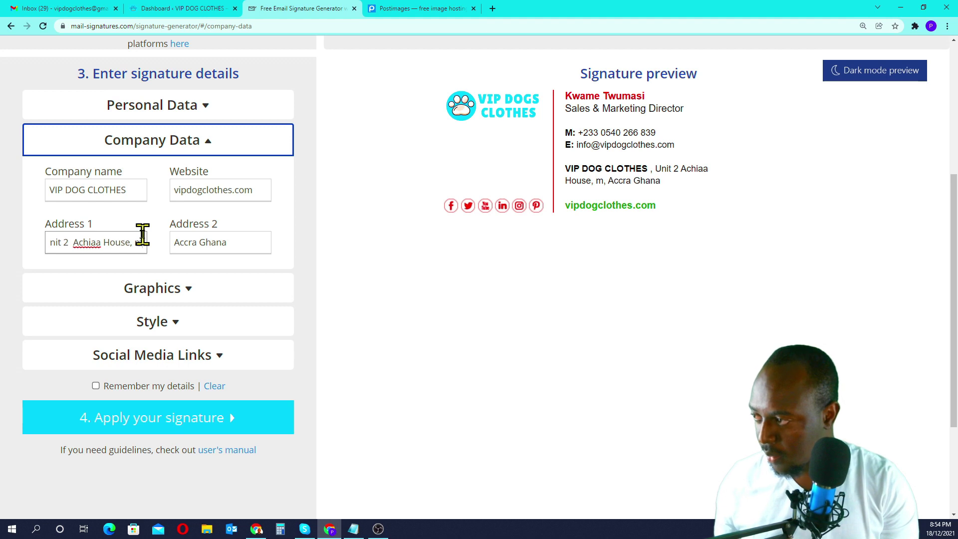
{"action": "key", "text": "BackSpace"}
{"action": "type", "text": "M"}
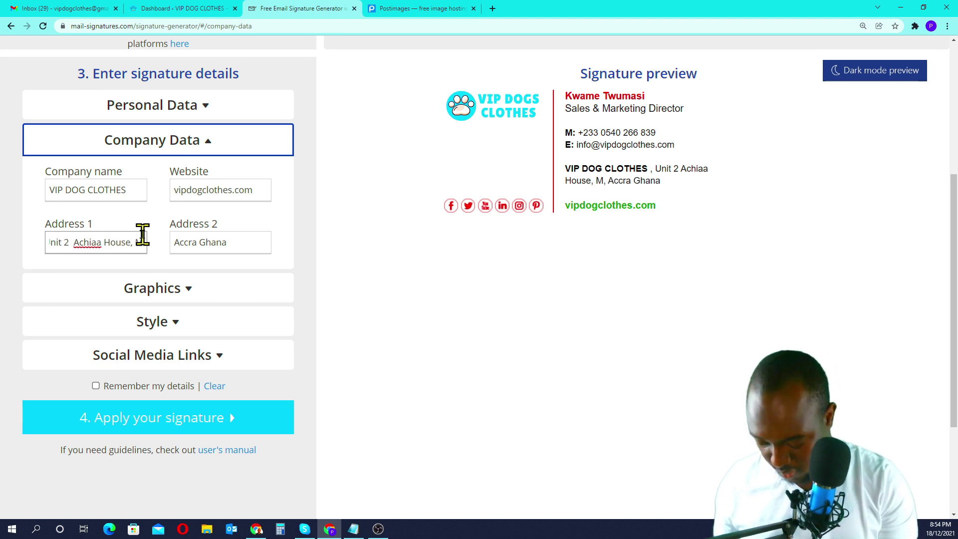
{"action": "type", "text": "ile"}
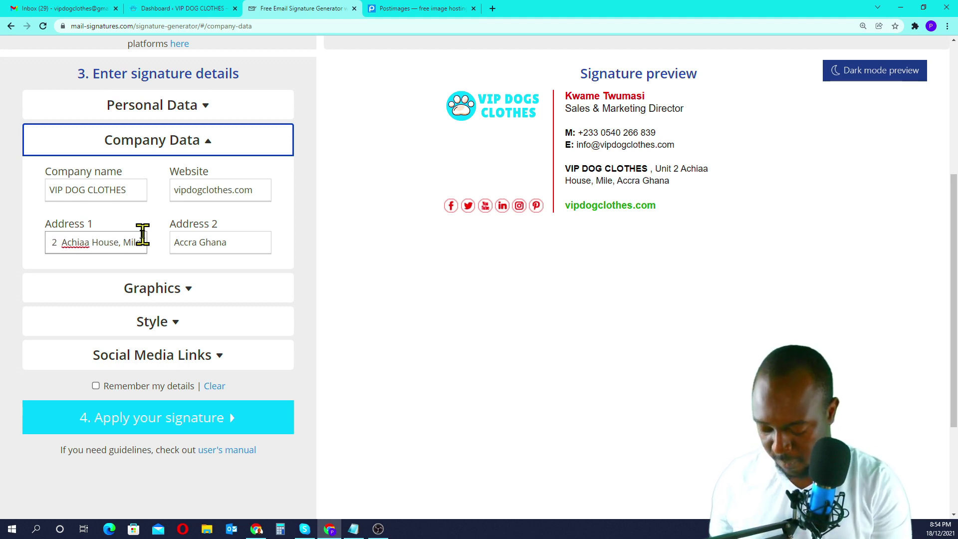
{"action": "type", "text": " 7"}
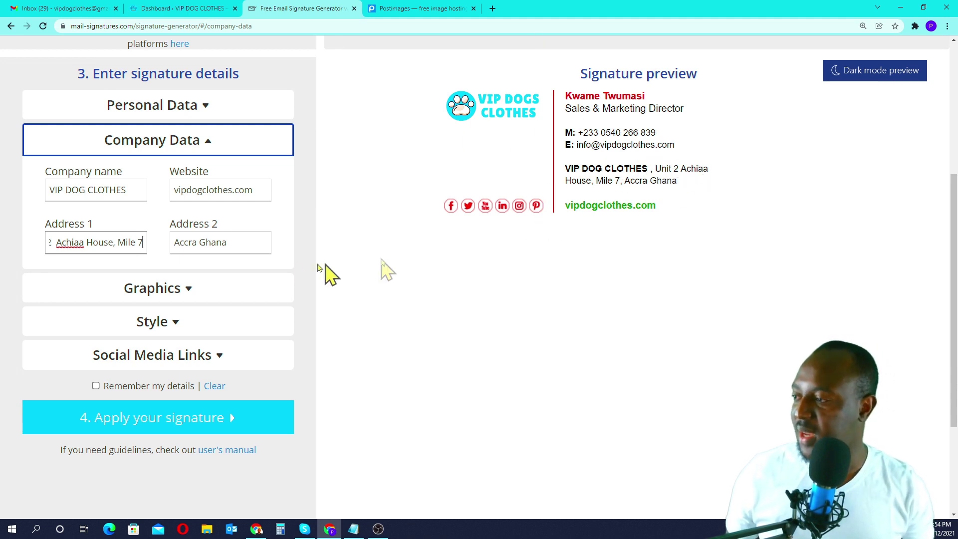
{"action": "left_click", "coordinate": [193, 290]}
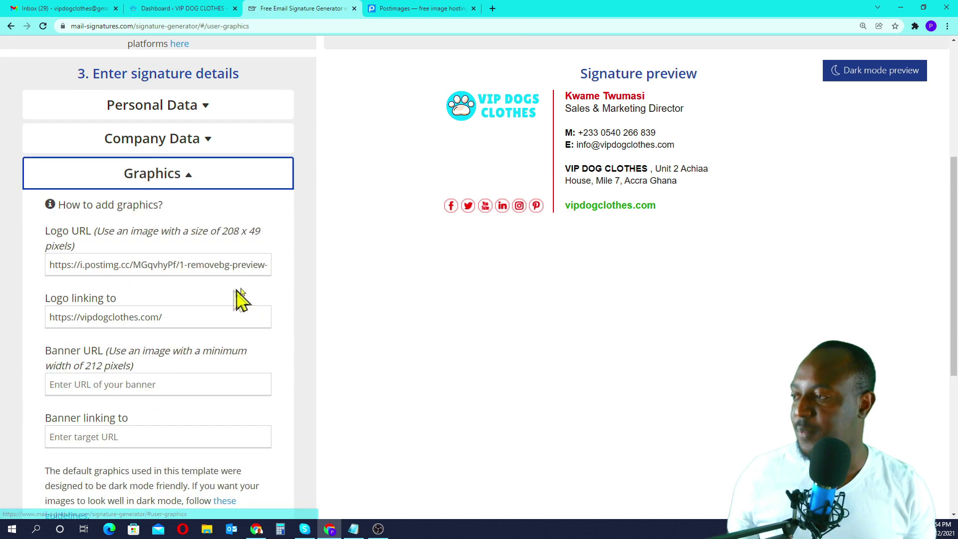
- Switch to the 'Dashboard ‹ VIP DOG CLOTHES' WordPress tab
{"action": "mouse_move", "coordinate": [97, 217]}
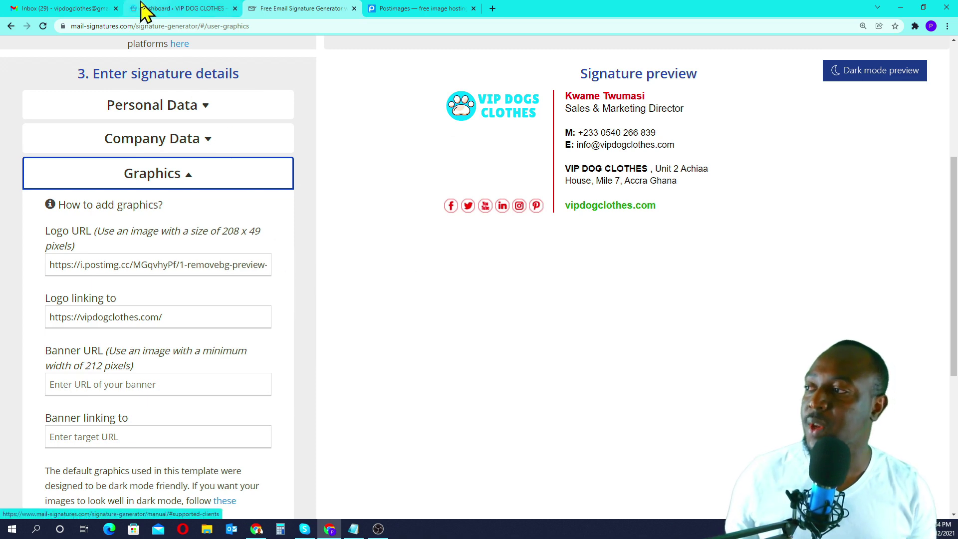
{"action": "left_click", "coordinate": [170, 8]}
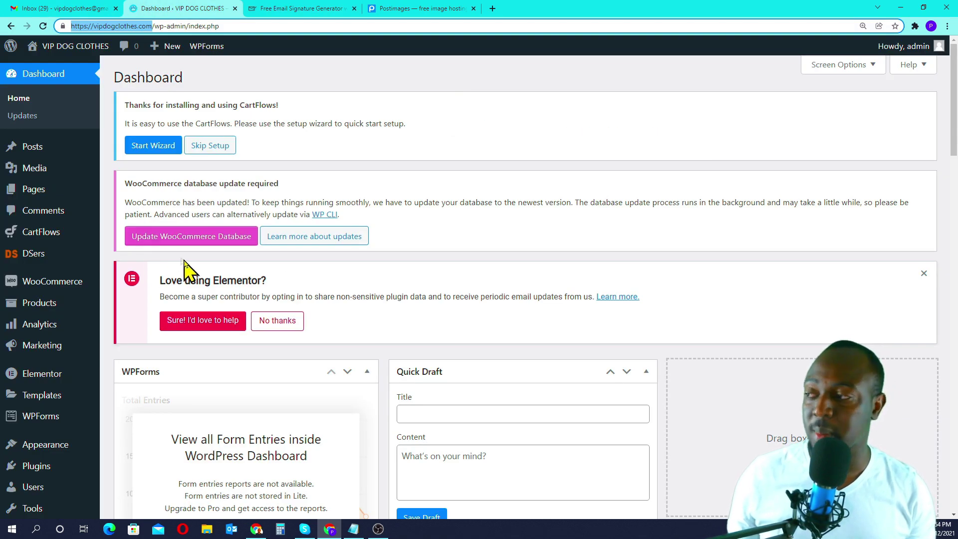
- Copy the paw logo's File URL from the WordPress Media Library, then select the generator's Logo URL
{"action": "mouse_move", "coordinate": [64, 174]}
{"action": "left_click", "coordinate": [125, 170]}
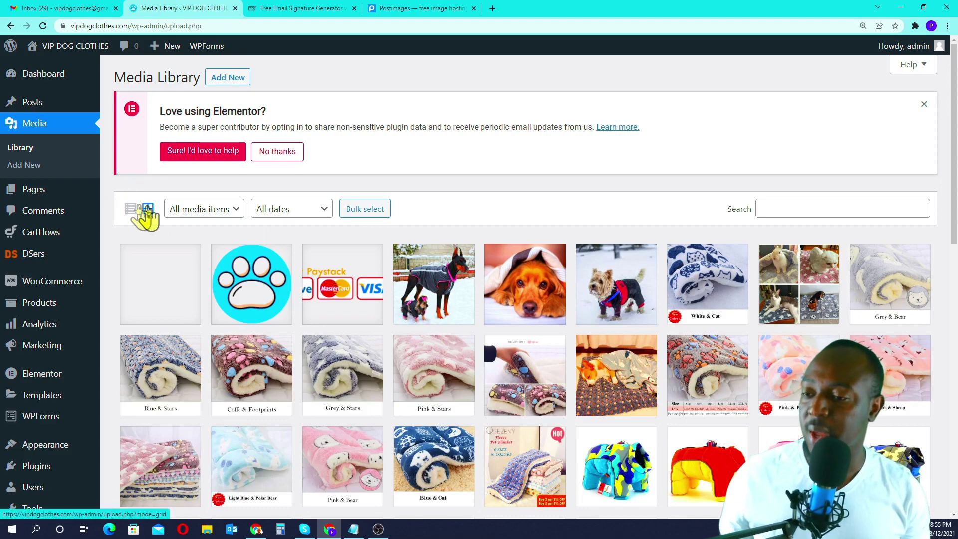
{"action": "left_click", "coordinate": [252, 285]}
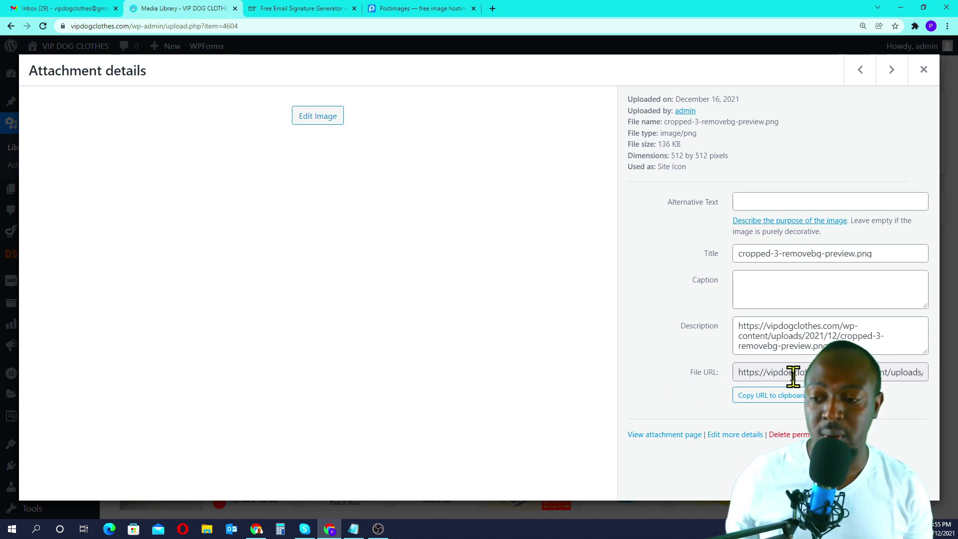
{"action": "right_click", "coordinate": [754, 370]}
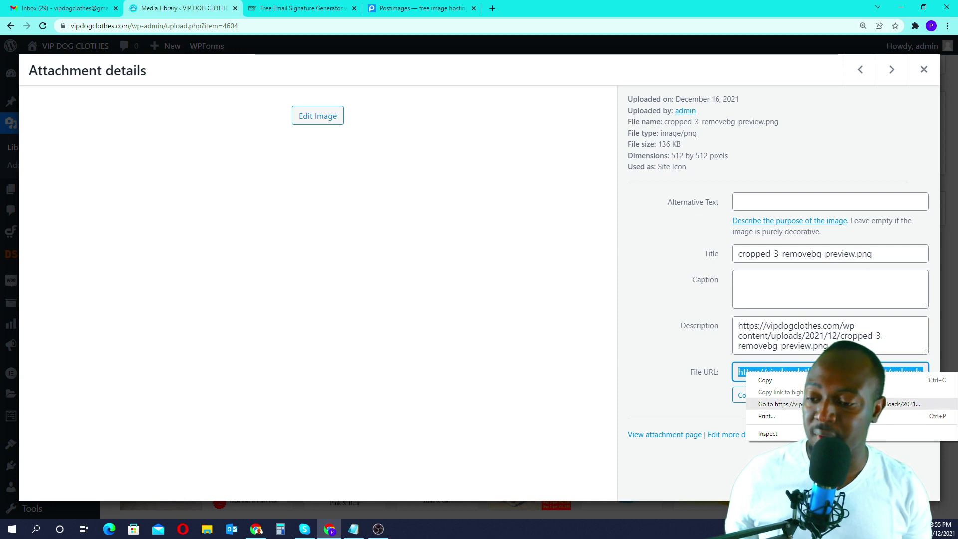
{"action": "left_click", "coordinate": [768, 379]}
{"action": "left_click", "coordinate": [332, 9]}
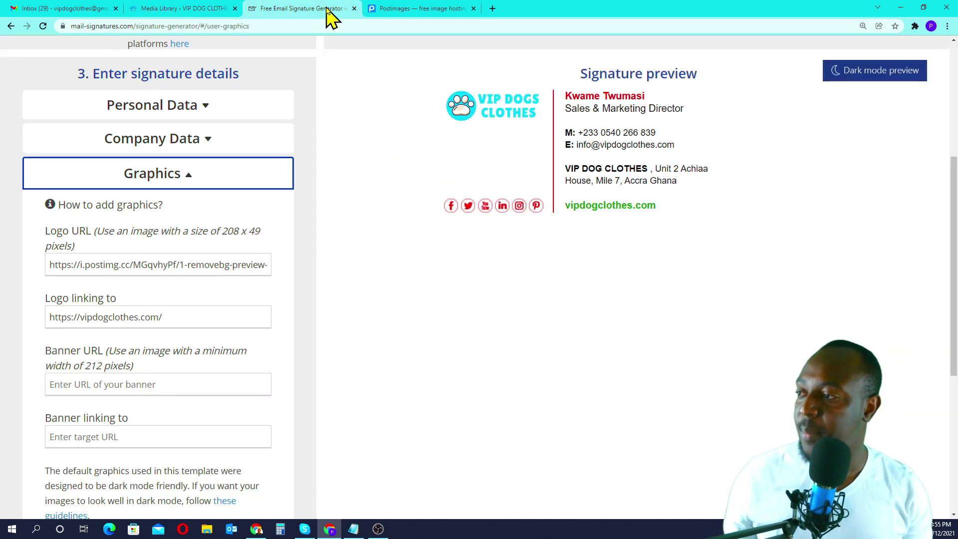
{"action": "triple_click", "coordinate": [156, 264]}
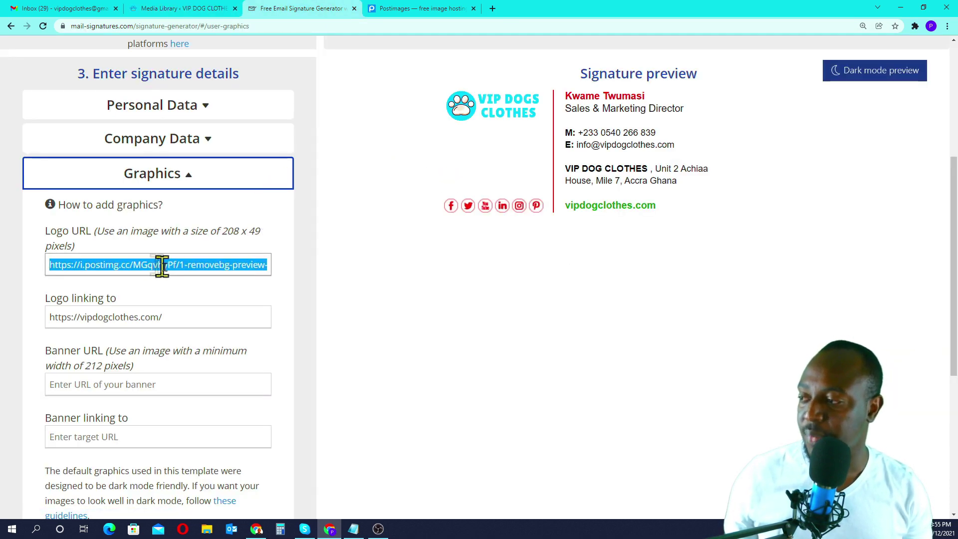
- Leave the Logo URL unchanged and go to the Postimages upload tab
{"action": "left_click", "coordinate": [417, 317]}
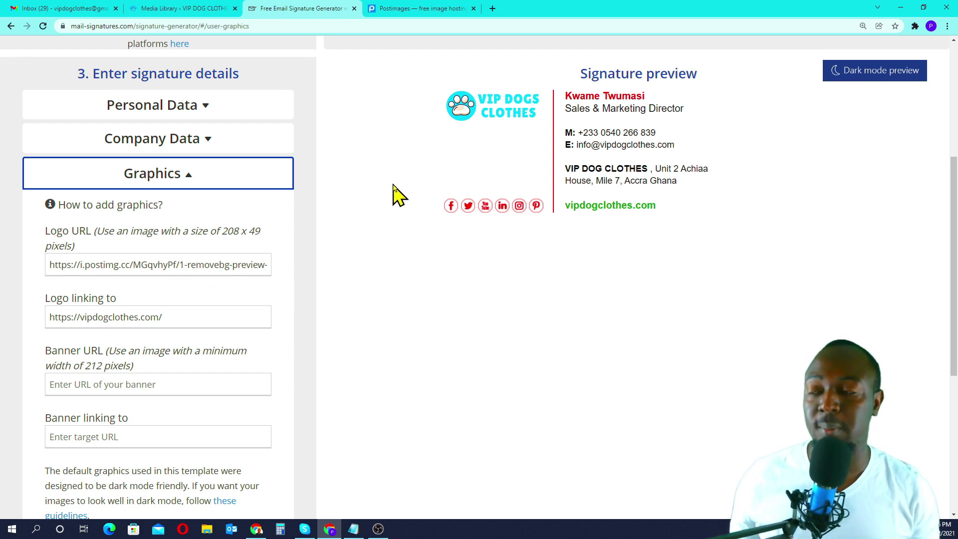
{"action": "left_click", "coordinate": [407, 6]}
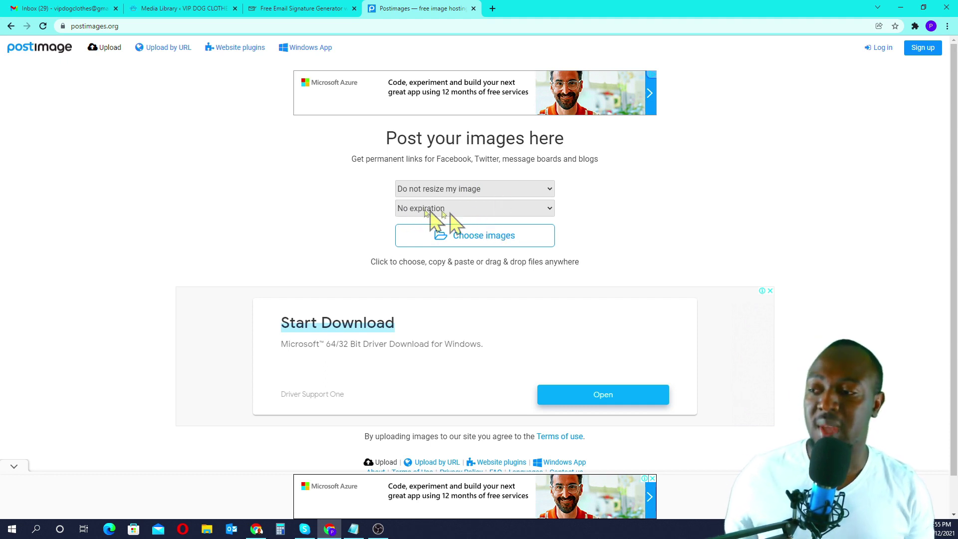
- Upload '1-removebg-preview (1)' to Postimages and copy its direct link back to the generator
{"action": "left_click", "coordinate": [471, 244]}
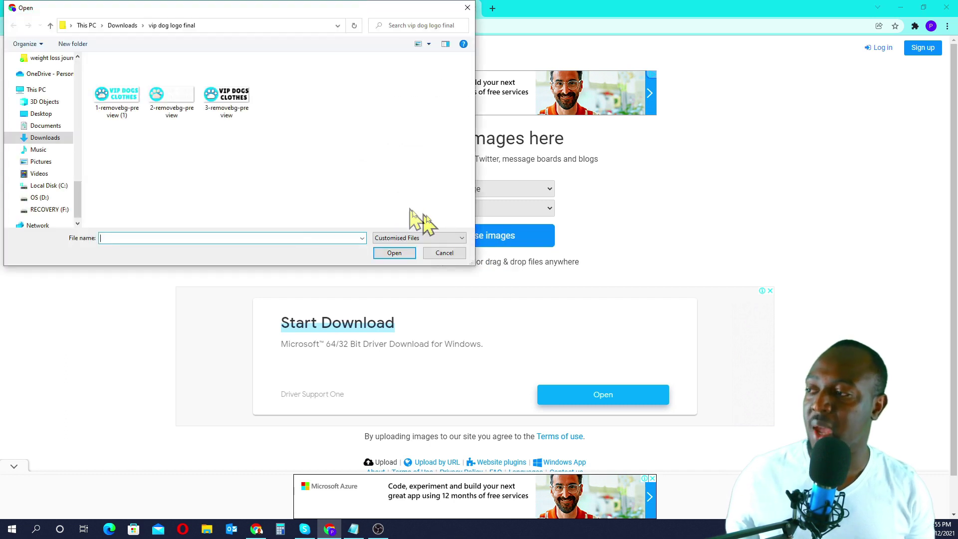
{"action": "left_click", "coordinate": [120, 99]}
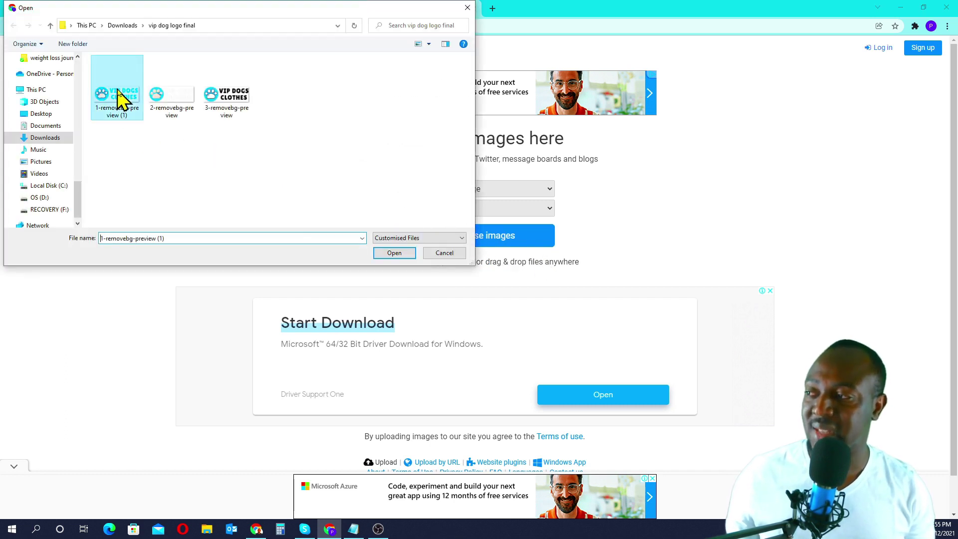
{"action": "left_click", "coordinate": [394, 252]}
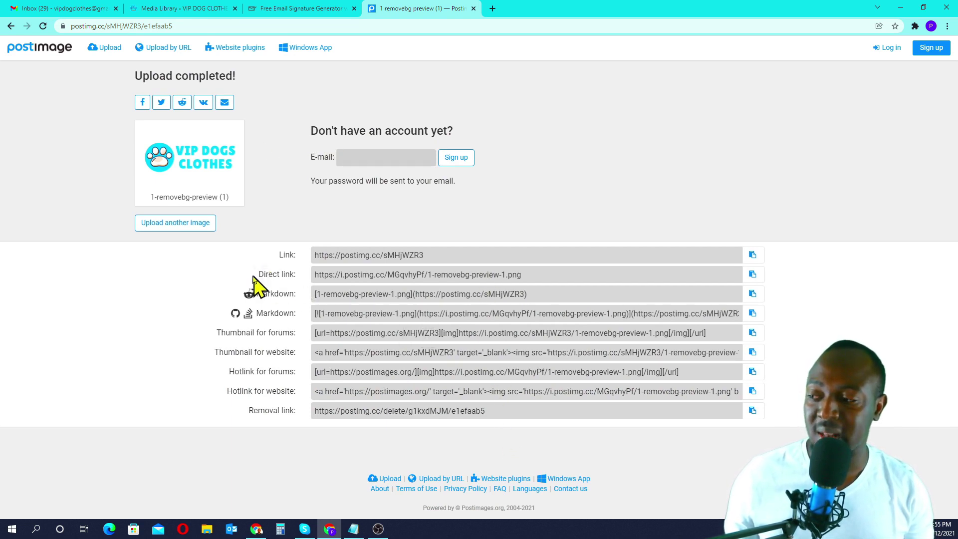
{"action": "left_click", "coordinate": [380, 276]}
{"action": "left_click", "coordinate": [752, 274]}
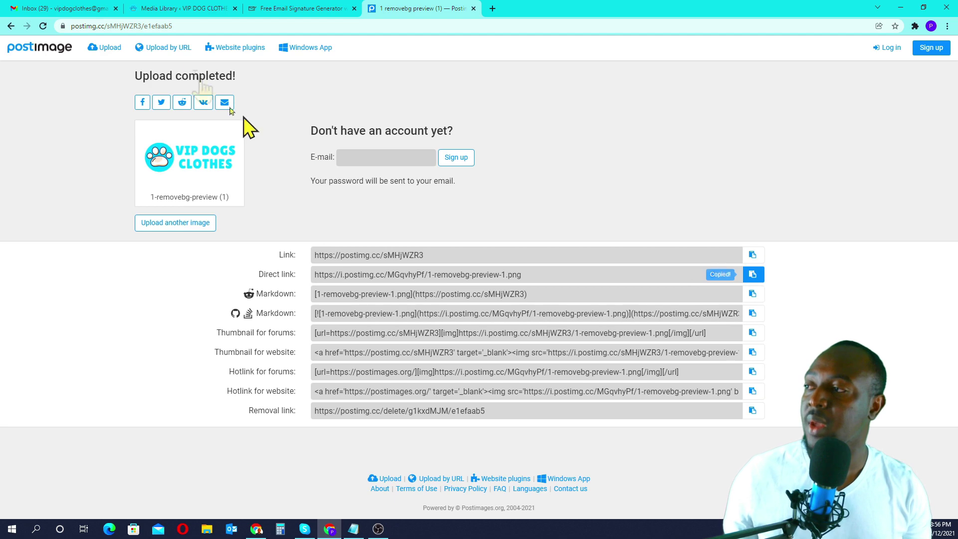
{"action": "left_click", "coordinate": [268, 9]}
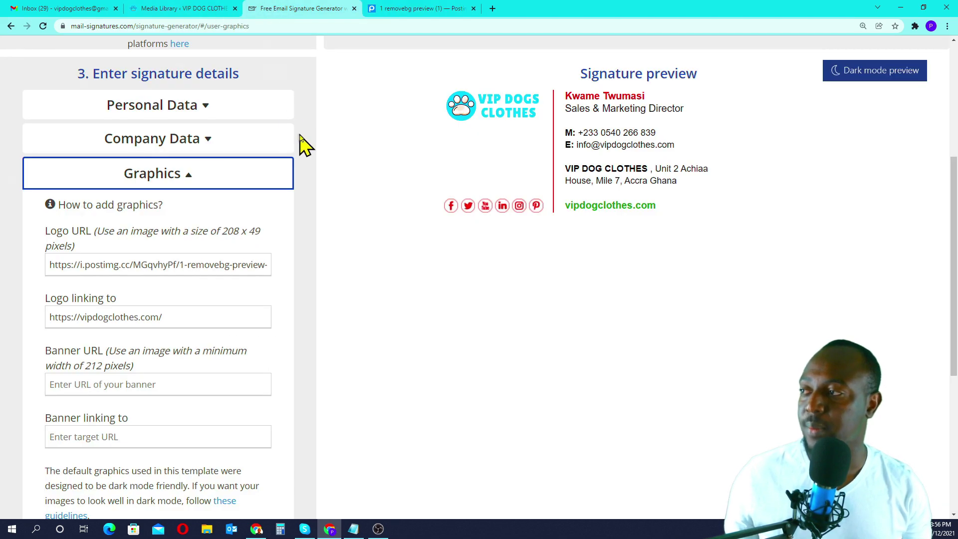
- Paste the Postimages direct link into the Logo URL field
{"action": "scroll", "coordinate": [263, 312], "scroll_direction": "down", "scroll_amount": 2}
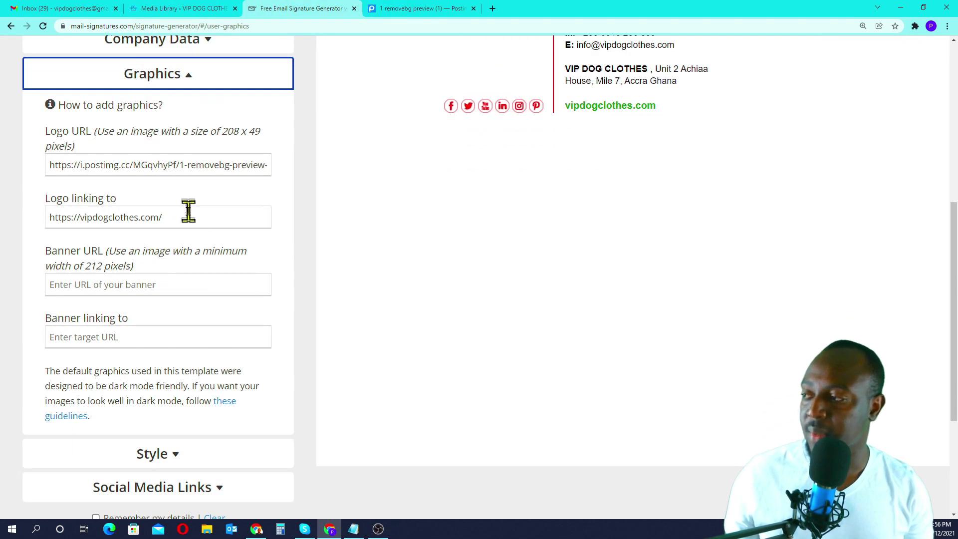
{"action": "triple_click", "coordinate": [156, 165]}
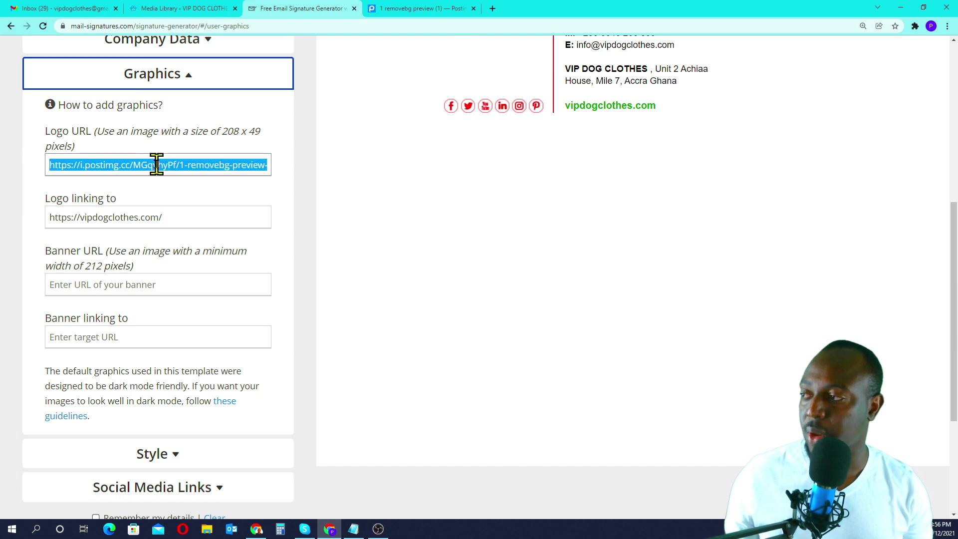
{"action": "key", "text": "ctrl+v"}
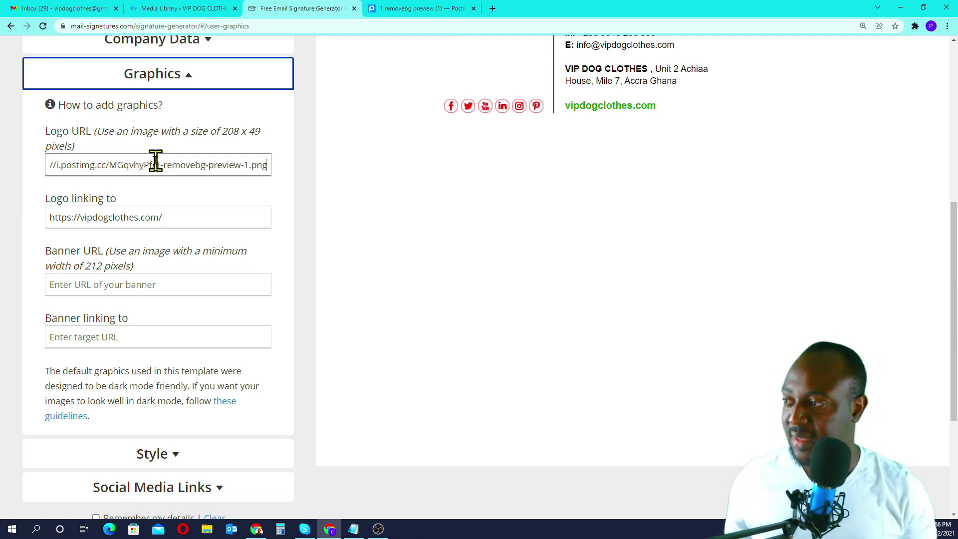
{"action": "left_click", "coordinate": [457, 231]}
{"action": "scroll", "coordinate": [455, 240], "scroll_direction": "up", "scroll_amount": 3}
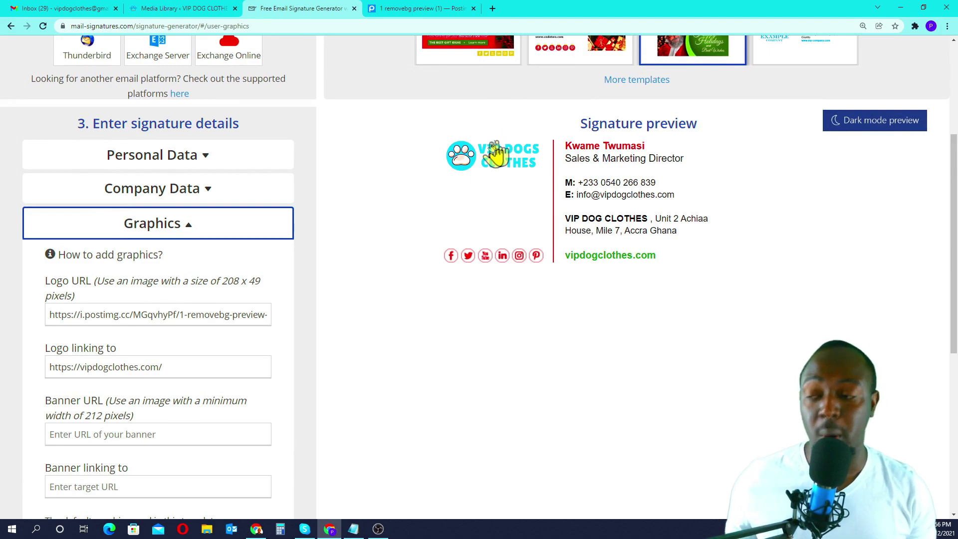
{"action": "scroll", "coordinate": [424, 200], "scroll_direction": "down", "scroll_amount": 2}
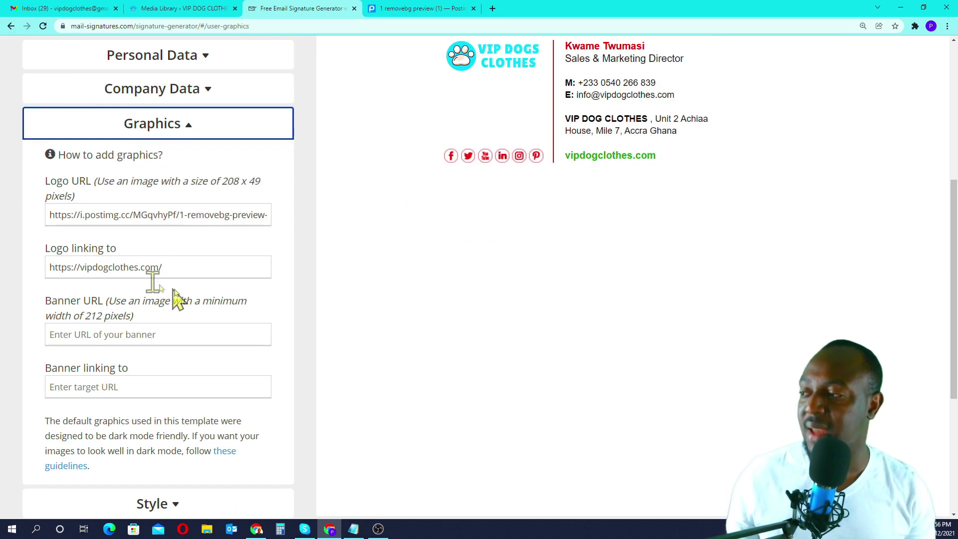
{"action": "scroll", "coordinate": [325, 298], "scroll_direction": "up", "scroll_amount": 3}
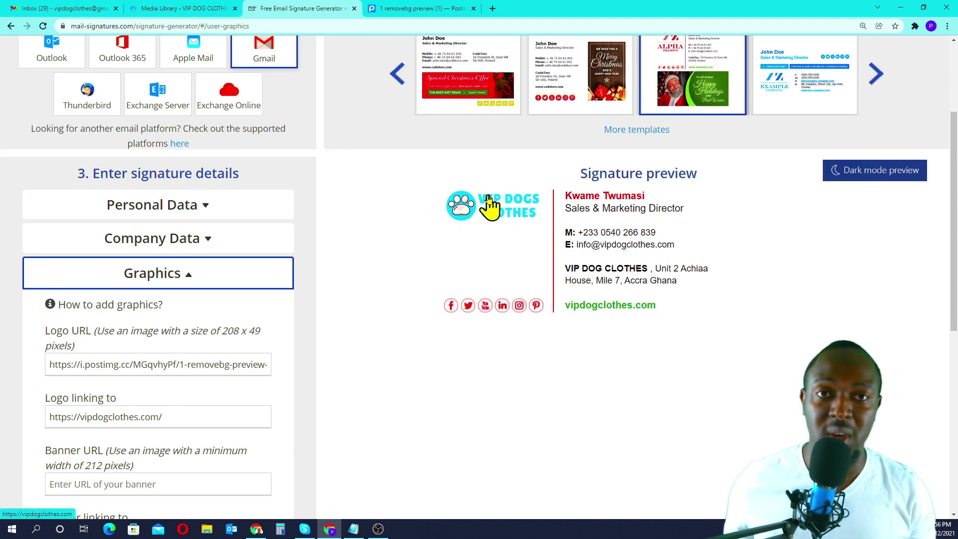
{"action": "scroll", "coordinate": [480, 225], "scroll_direction": "down", "scroll_amount": 2}
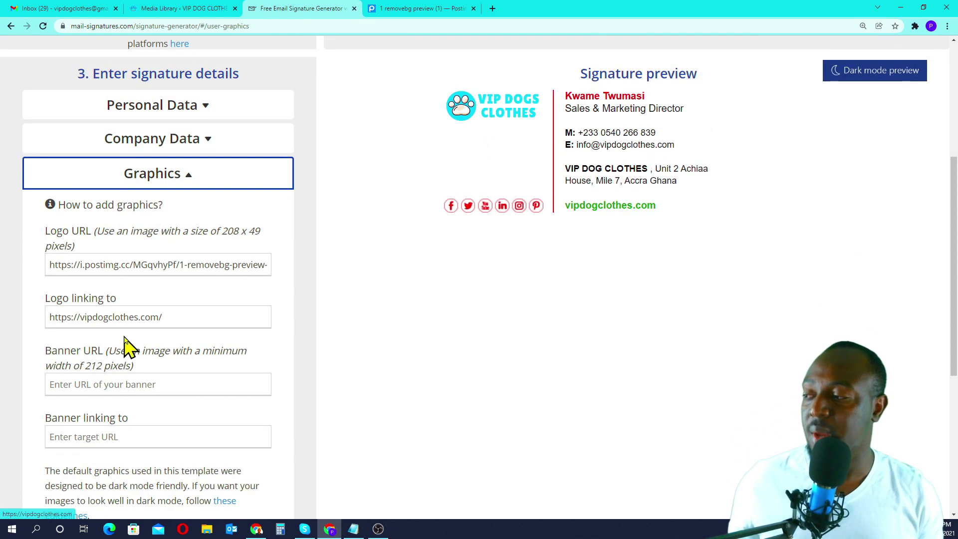
{"action": "triple_click", "coordinate": [179, 316]}
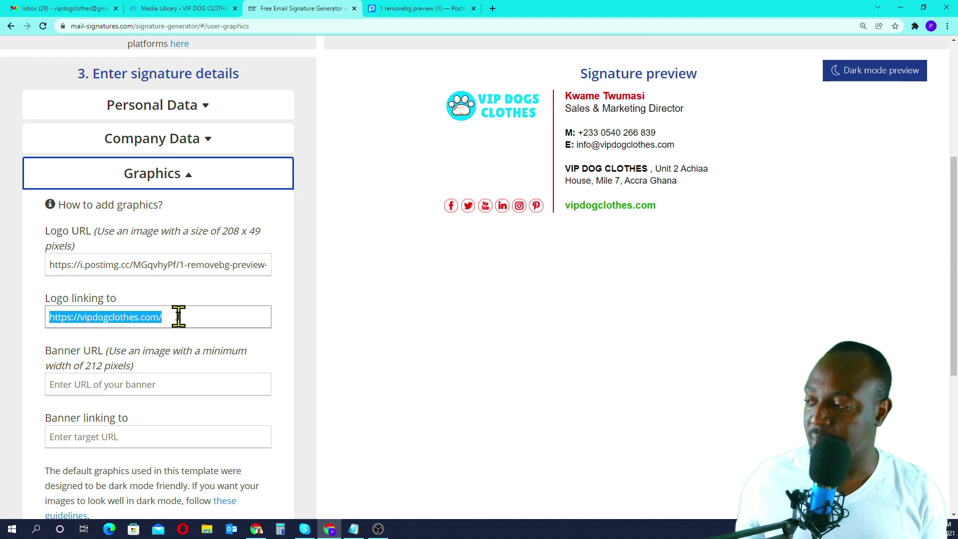
{"action": "left_click", "coordinate": [328, 352]}
{"action": "scroll", "coordinate": [200, 369], "scroll_direction": "down", "scroll_amount": 2}
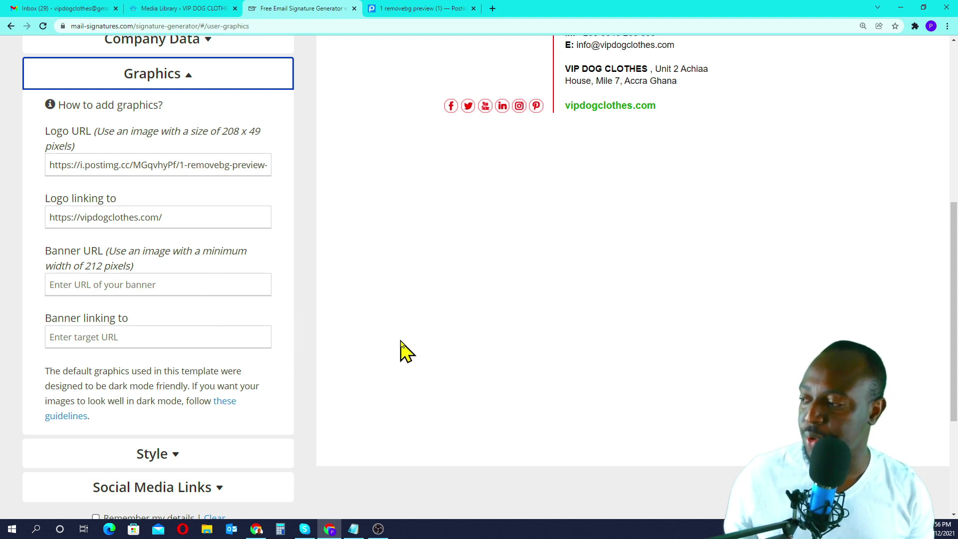
{"action": "scroll", "coordinate": [401, 346], "scroll_direction": "down", "scroll_amount": 2}
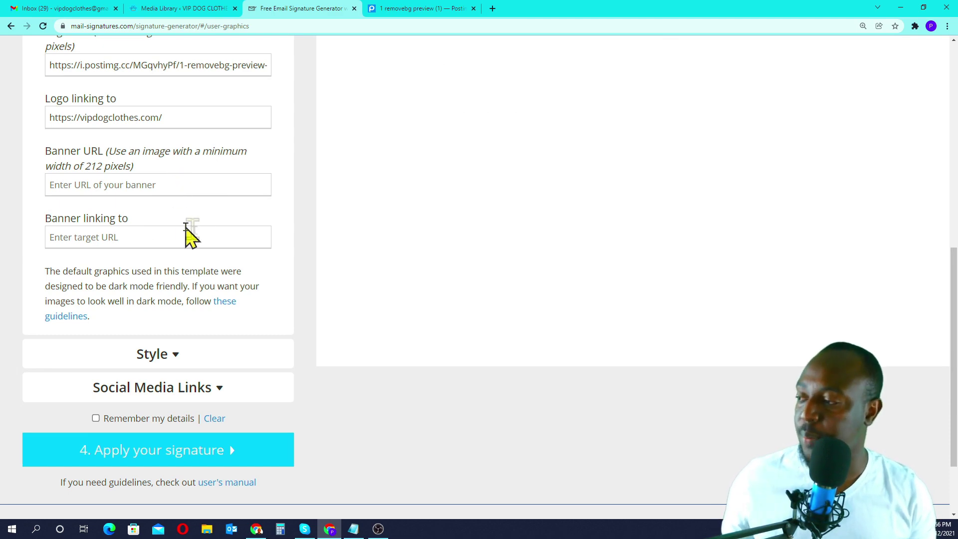
{"action": "scroll", "coordinate": [294, 245], "scroll_direction": "down", "scroll_amount": 2}
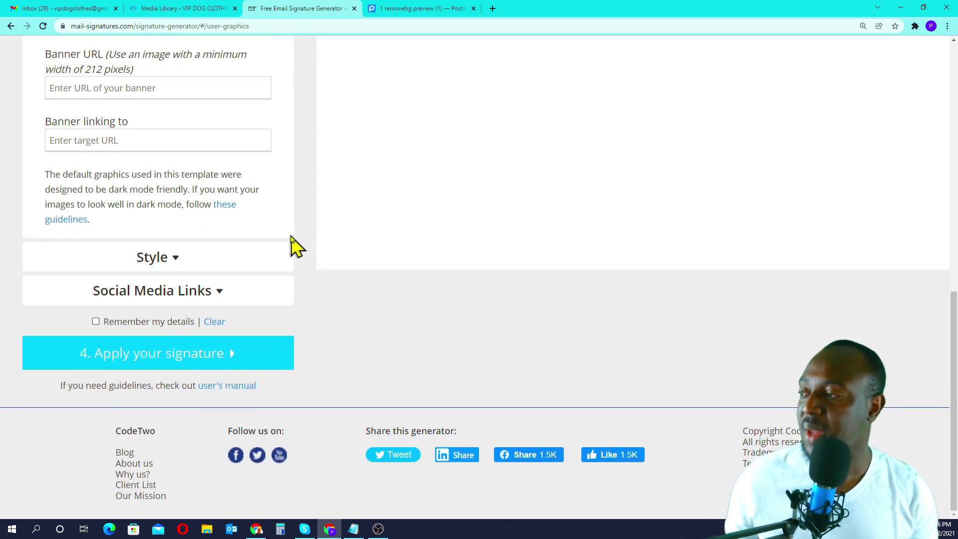
- In Style, set the first font colour to blue #0099ff and copy its hex code
{"action": "left_click", "coordinate": [177, 257]}
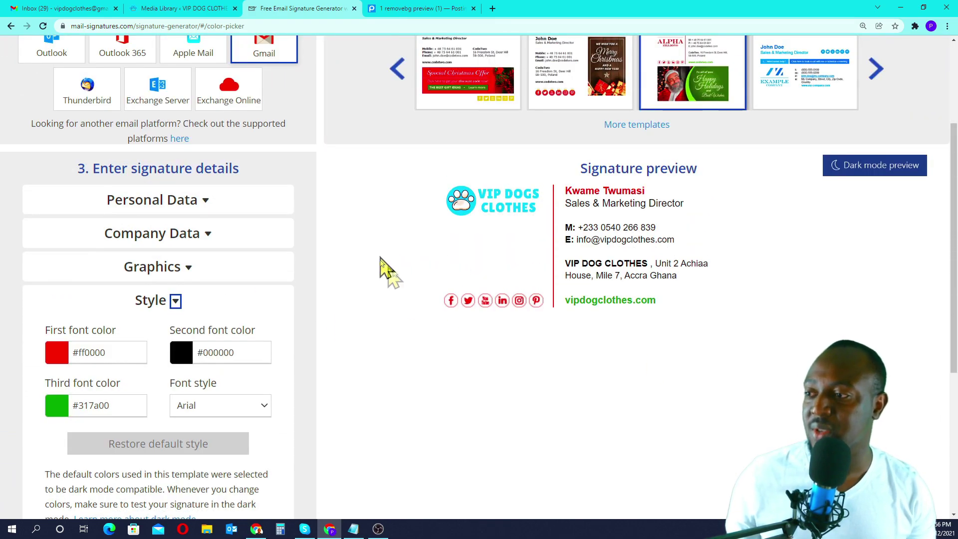
{"action": "scroll", "coordinate": [517, 207], "scroll_direction": "down", "scroll_amount": 1}
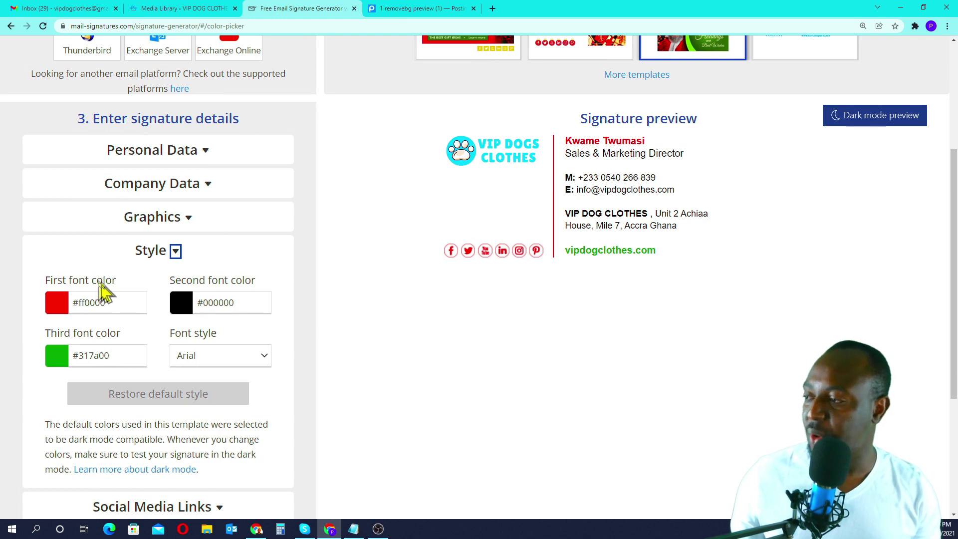
{"action": "left_click", "coordinate": [58, 306]}
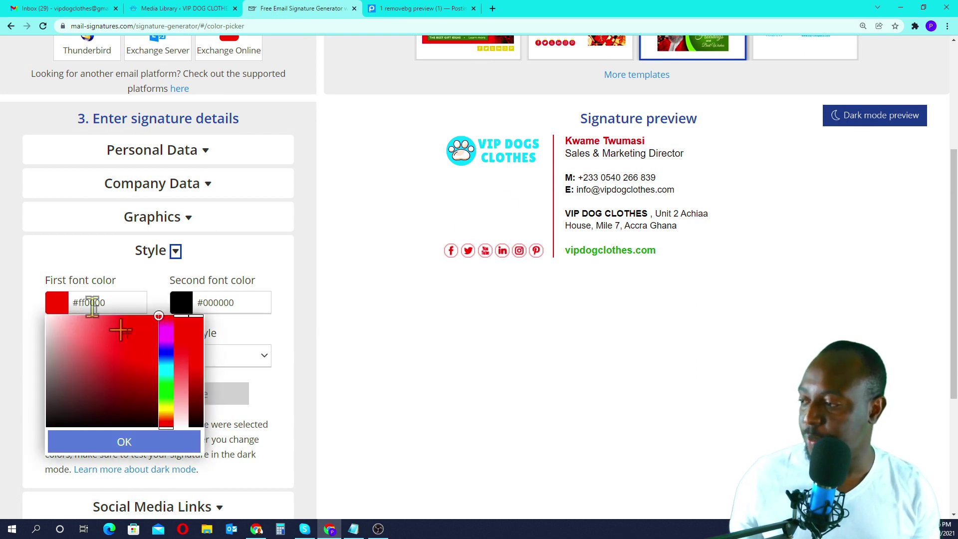
{"action": "left_click", "coordinate": [166, 373]}
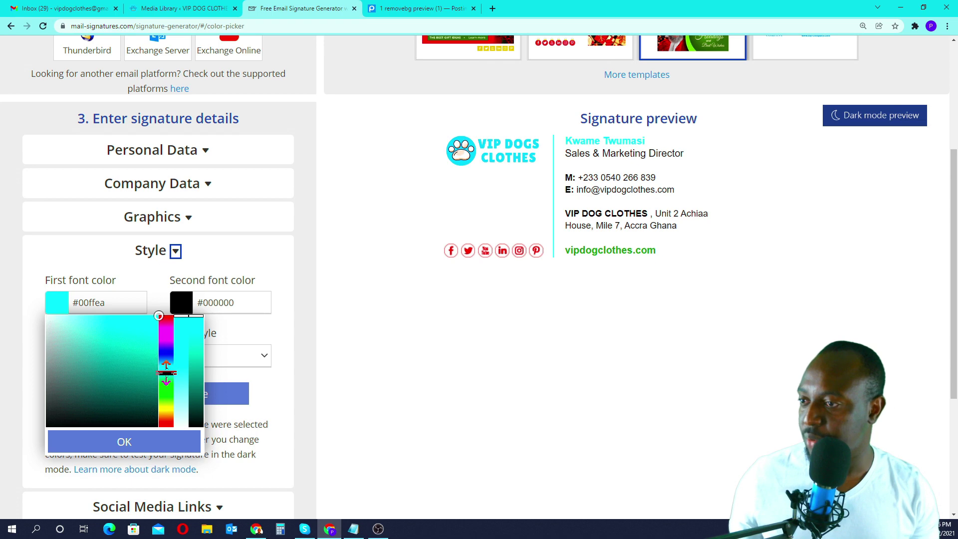
{"action": "left_click_drag", "start_coordinate": [170, 376], "coordinate": [169, 364]}
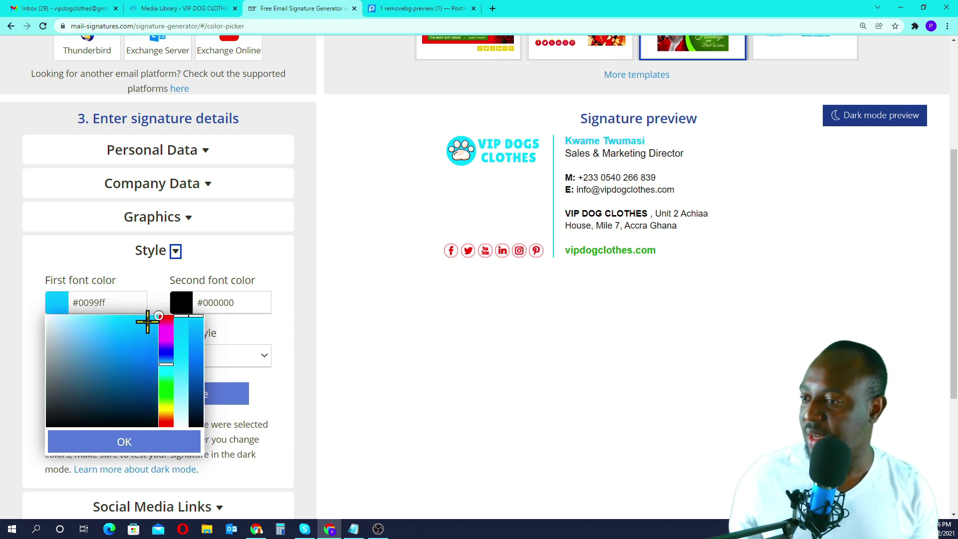
{"action": "double_click", "coordinate": [114, 301]}
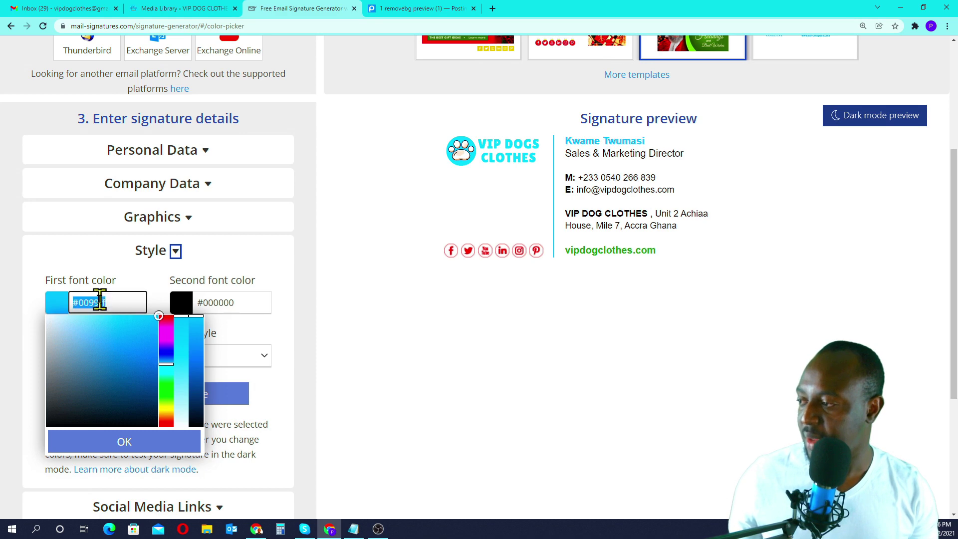
{"action": "right_click", "coordinate": [99, 302]}
{"action": "left_click", "coordinate": [128, 338]}
{"action": "left_click", "coordinate": [354, 390]}
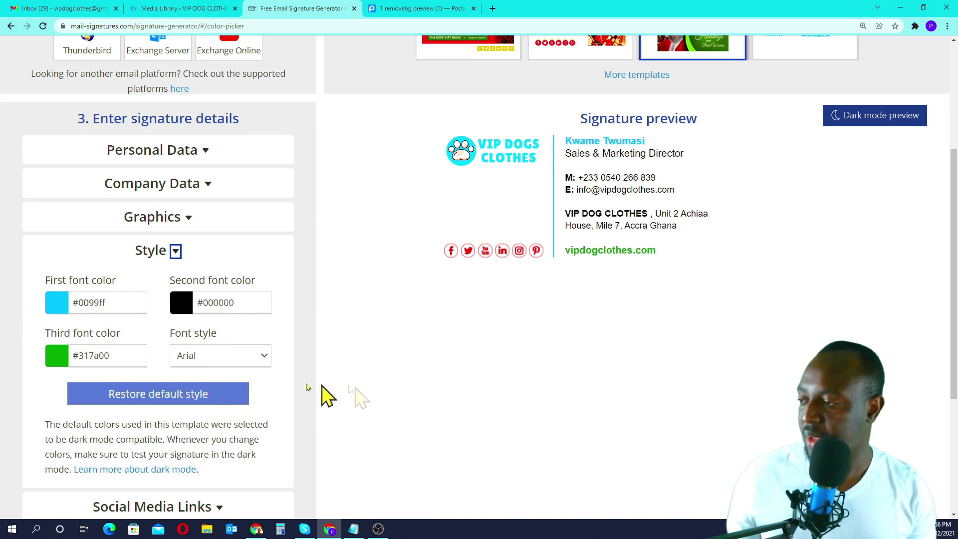
- Paste #0099ff into the third font colour, replacing the green
{"action": "left_click", "coordinate": [108, 355]}
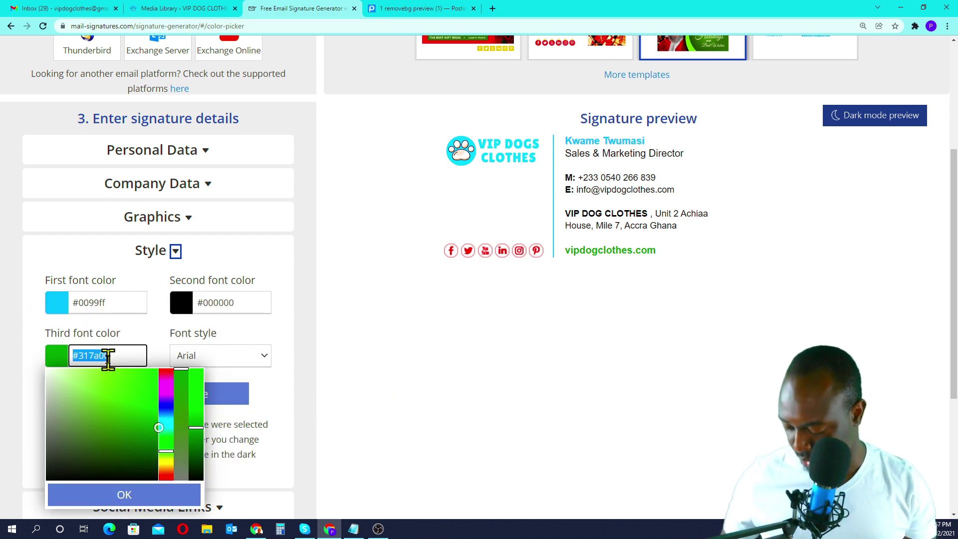
{"action": "key", "text": "ctrl+v"}
{"action": "left_click", "coordinate": [367, 370]}
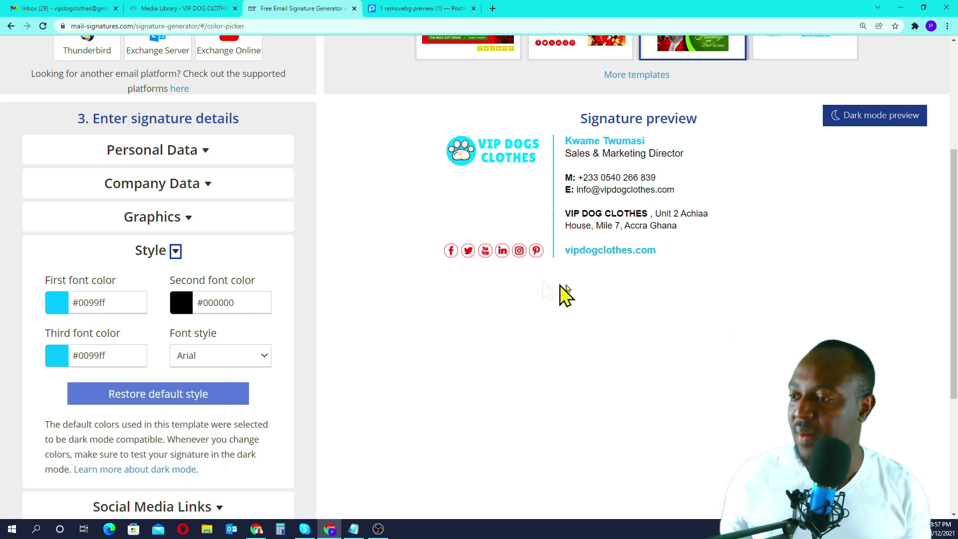
{"action": "scroll", "coordinate": [334, 264], "scroll_direction": "down", "scroll_amount": 1}
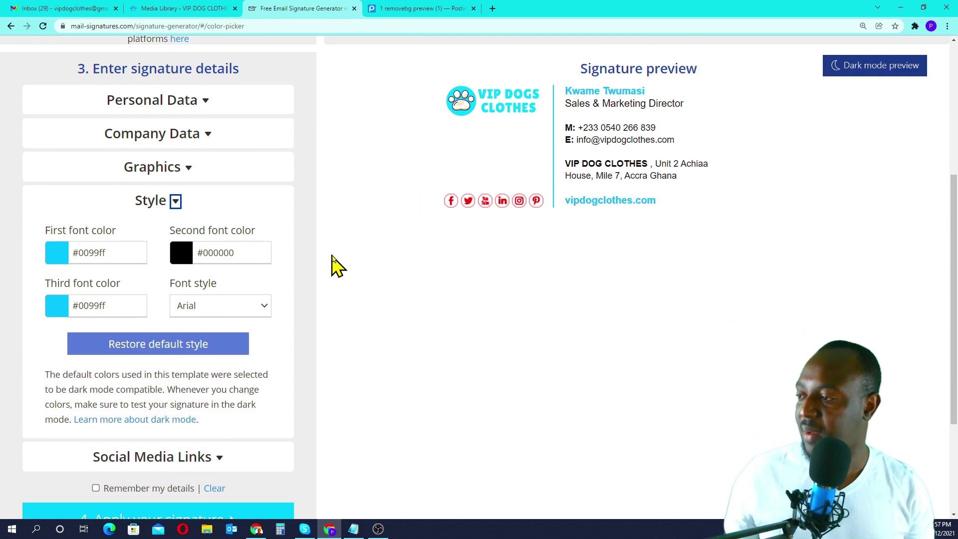
{"action": "scroll", "coordinate": [334, 265], "scroll_direction": "down", "scroll_amount": 2}
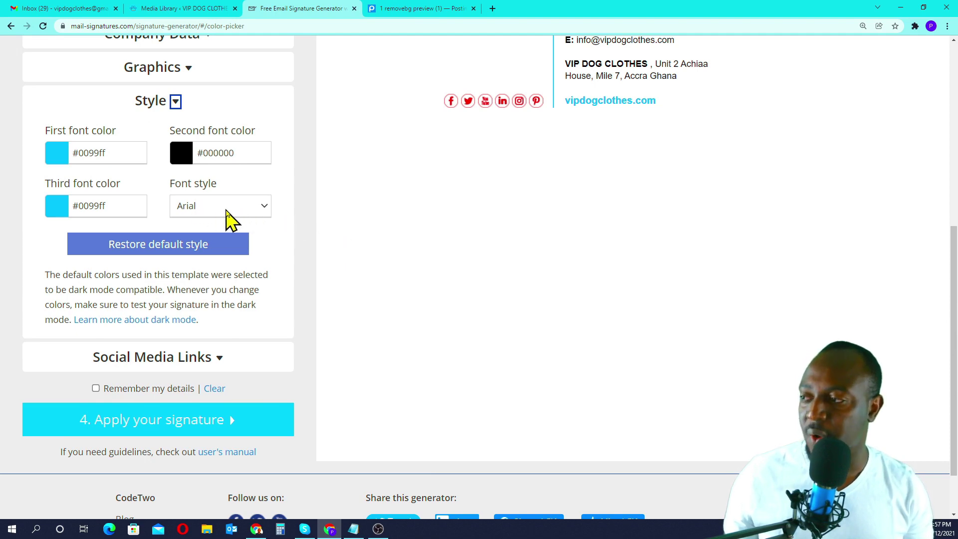
{"action": "scroll", "coordinate": [373, 259], "scroll_direction": "down", "scroll_amount": 1}
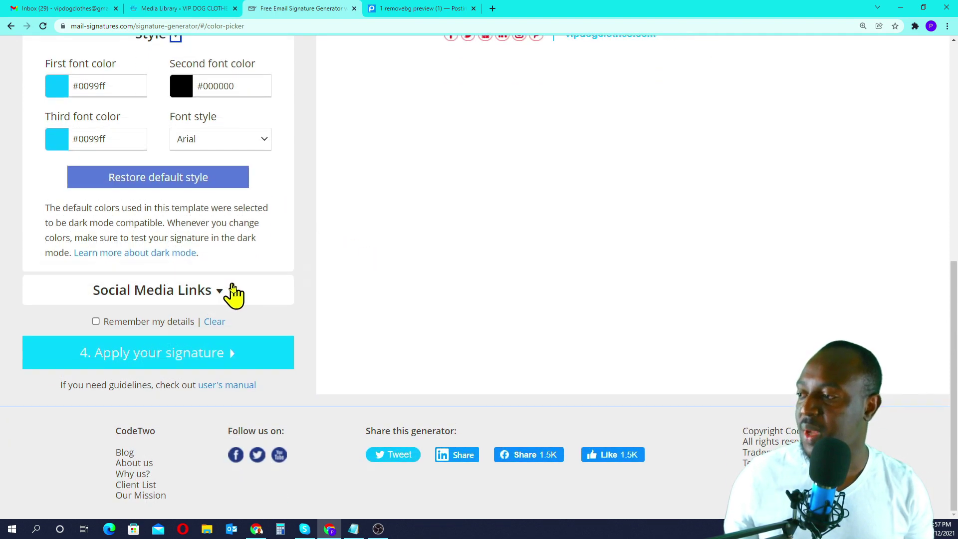
- Review the Social Media Links fields, then collapse them
{"action": "left_click", "coordinate": [218, 293]}
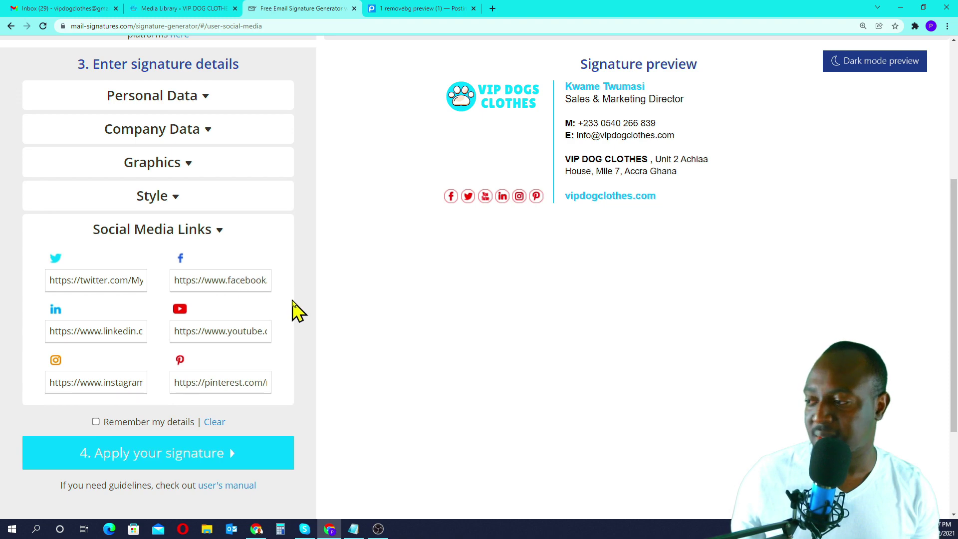
{"action": "scroll", "coordinate": [295, 310], "scroll_direction": "down", "scroll_amount": 2}
{"action": "left_click", "coordinate": [215, 131]}
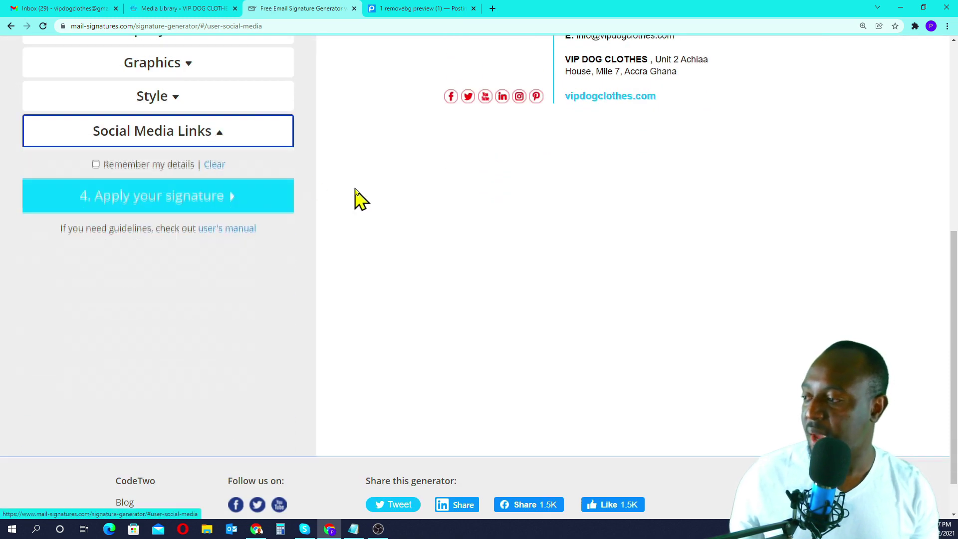
{"action": "scroll", "coordinate": [499, 274], "scroll_direction": "up", "scroll_amount": 3}
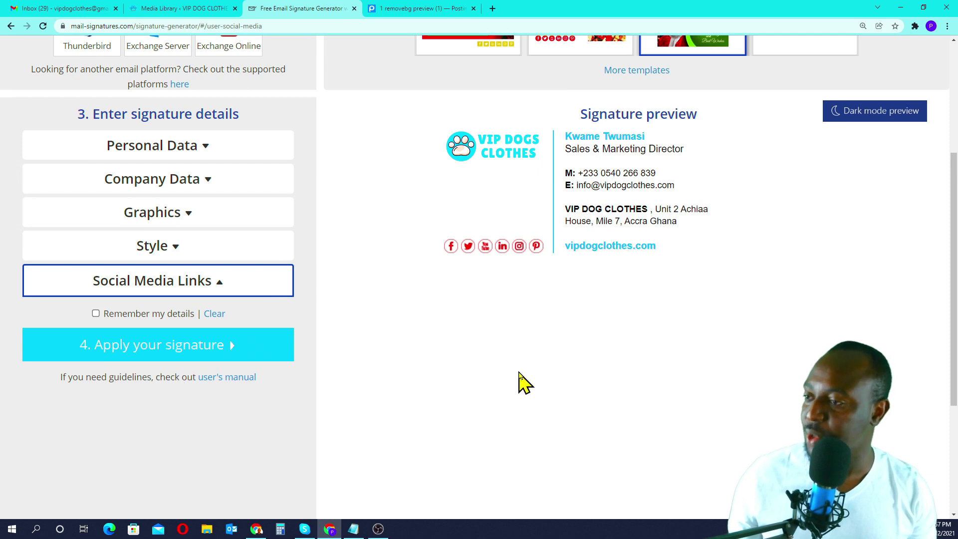
- Enable Remember my details, apply the signature and copy it for Gmail
{"action": "left_click", "coordinate": [96, 314]}
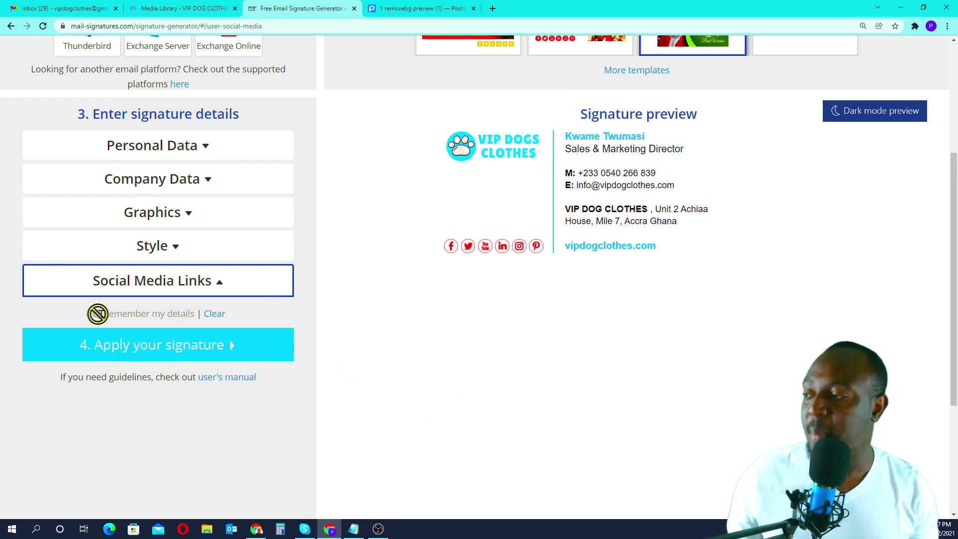
{"action": "left_click", "coordinate": [150, 349]}
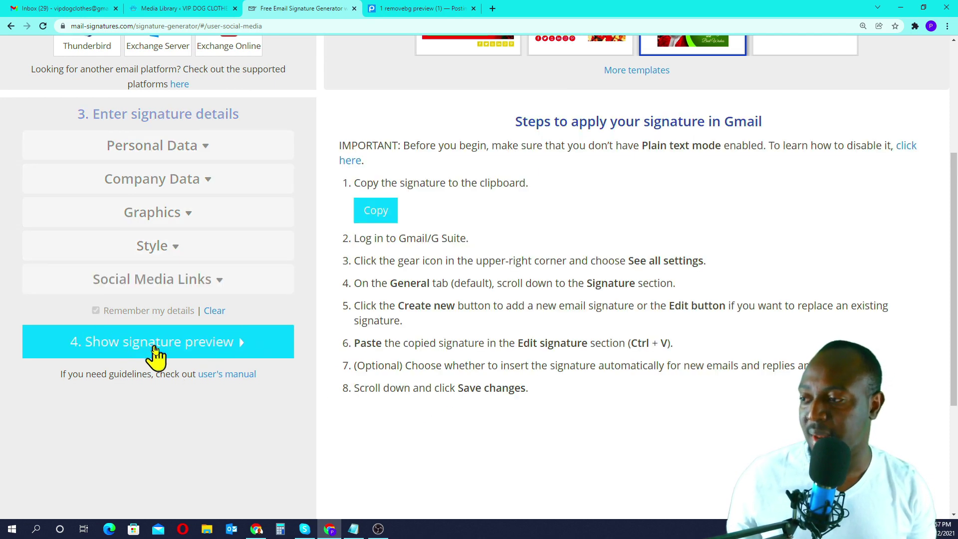
{"action": "scroll", "coordinate": [288, 385], "scroll_direction": "up", "scroll_amount": 2}
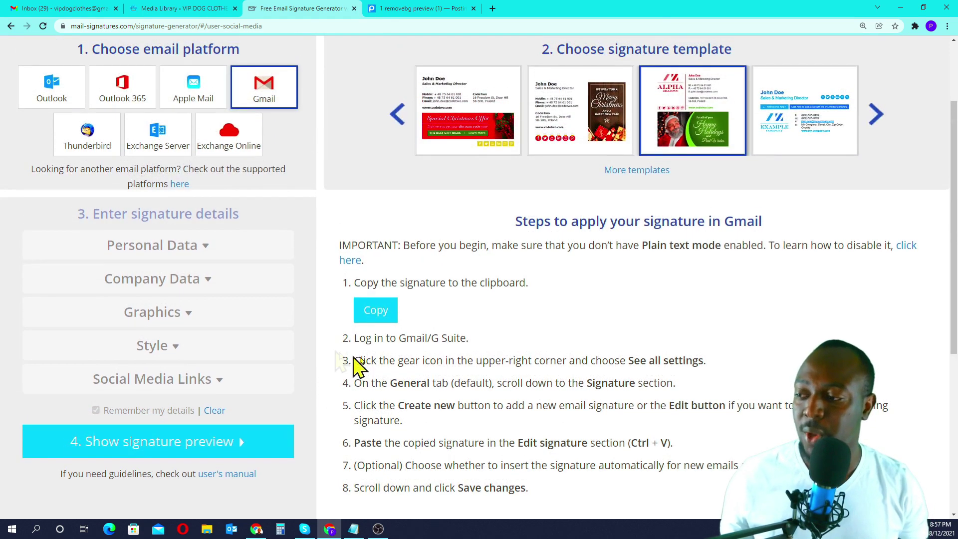
{"action": "left_click", "coordinate": [374, 314]}
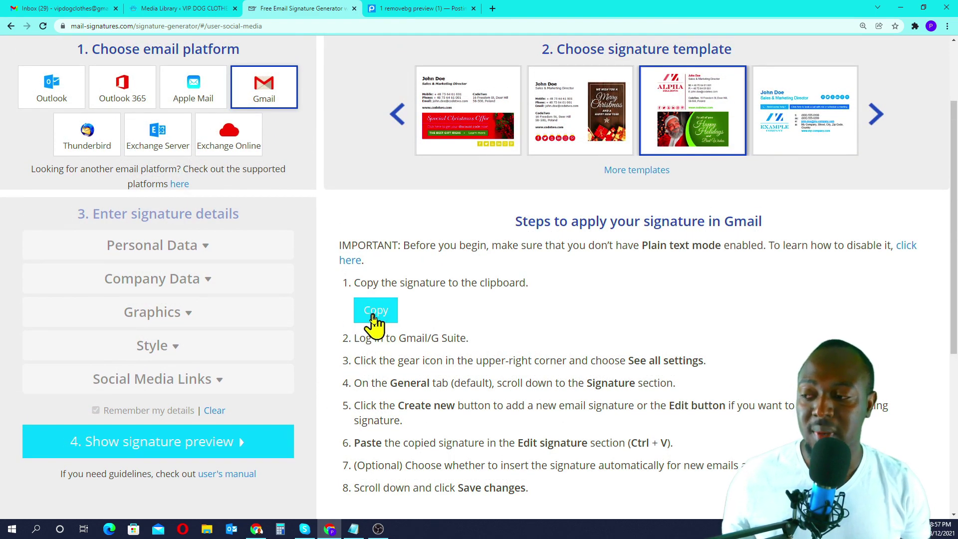
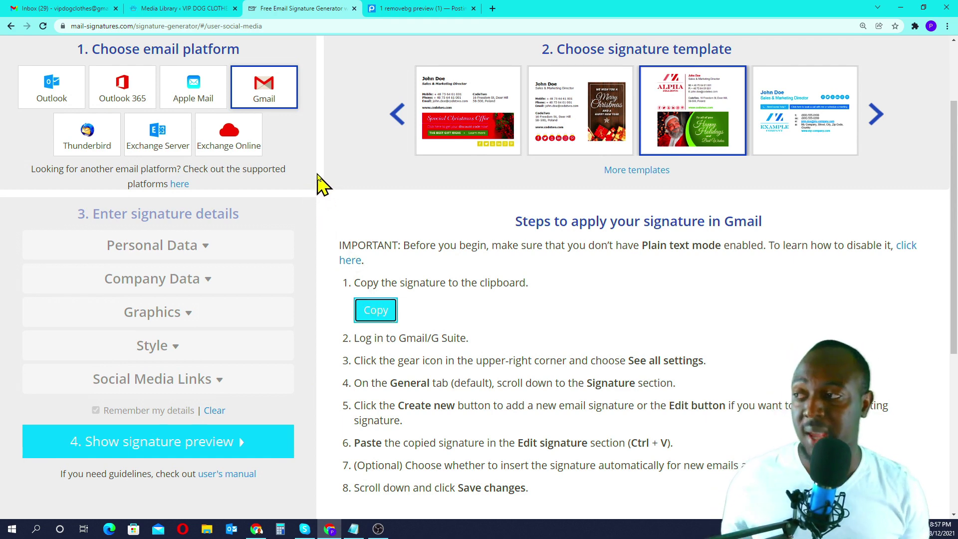
- Switch from the signature generator to the Gmail inbox tab
{"action": "left_click", "coordinate": [40, 9]}
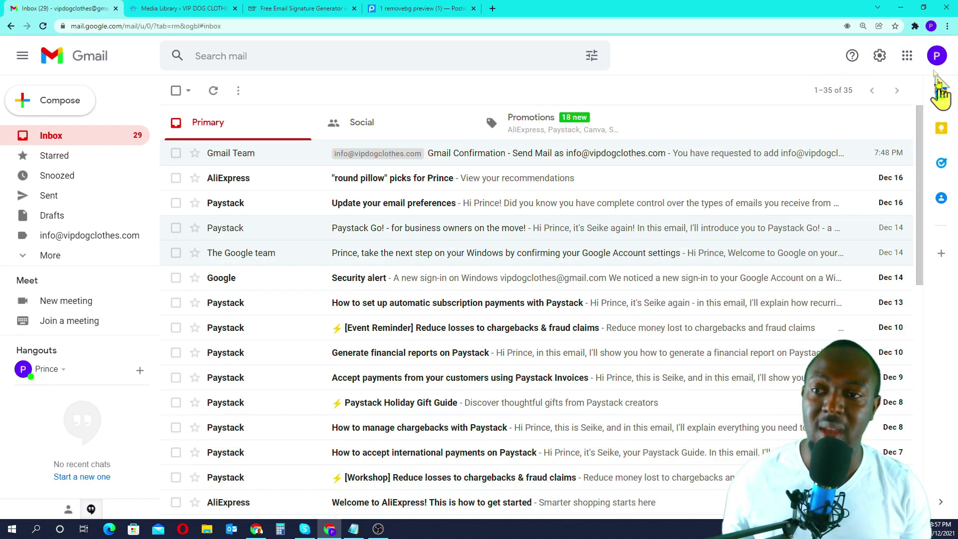
- Open Gmail's full settings and find the Signature section
{"action": "left_click", "coordinate": [879, 59]}
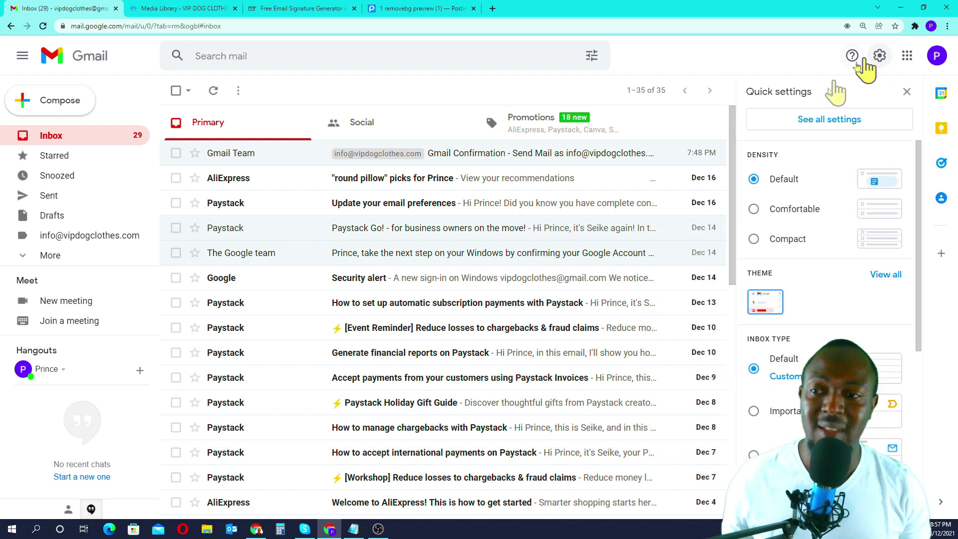
{"action": "left_click", "coordinate": [822, 123]}
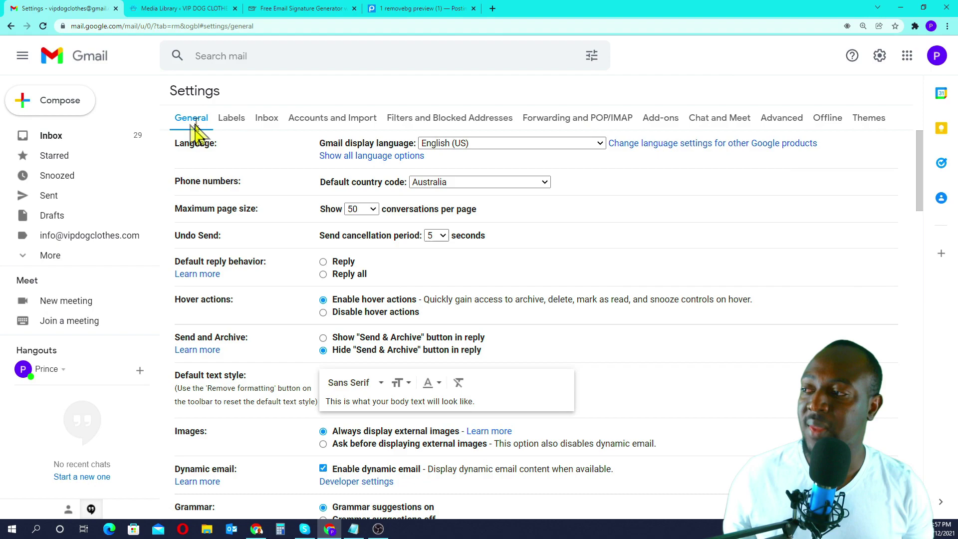
{"action": "scroll", "coordinate": [310, 171], "scroll_direction": "down", "scroll_amount": 15}
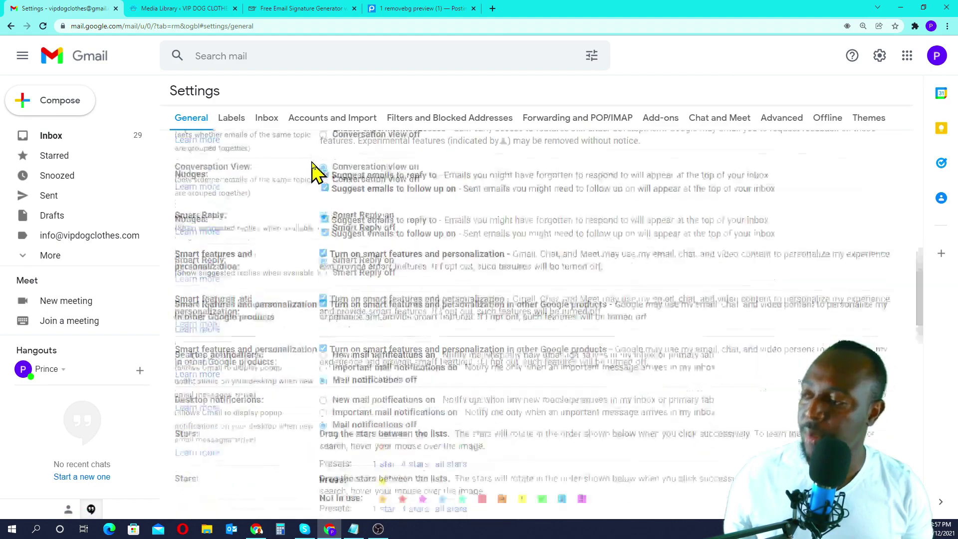
{"action": "scroll", "coordinate": [314, 172], "scroll_direction": "down", "scroll_amount": 10}
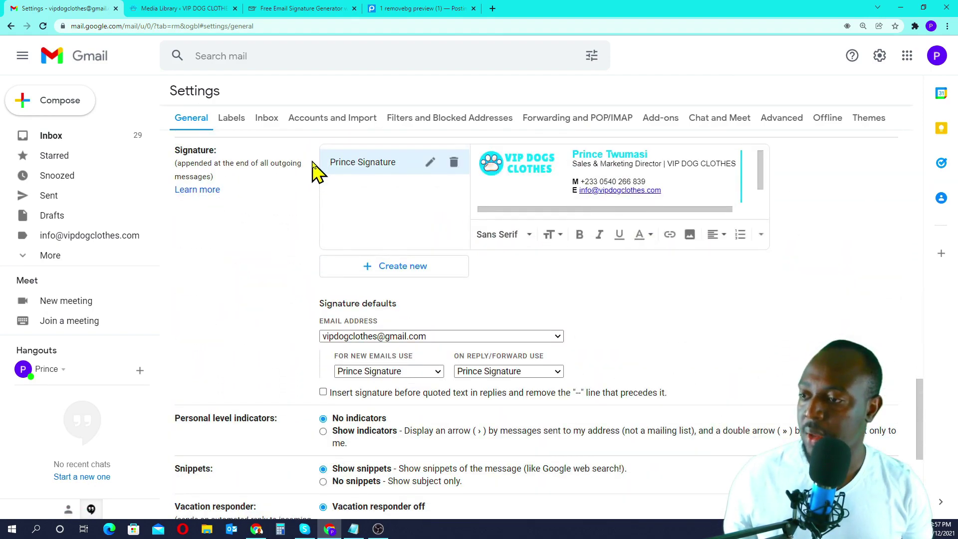
{"action": "scroll", "coordinate": [314, 172], "scroll_direction": "down", "scroll_amount": 1}
{"action": "scroll", "coordinate": [316, 171], "scroll_direction": "up", "scroll_amount": 1}
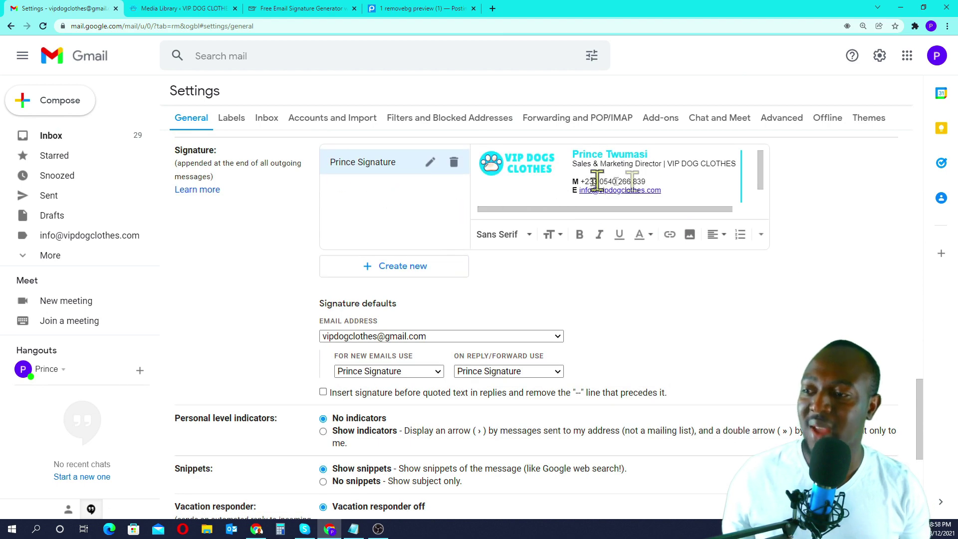
{"action": "scroll", "coordinate": [617, 174], "scroll_direction": "up", "scroll_amount": 1}
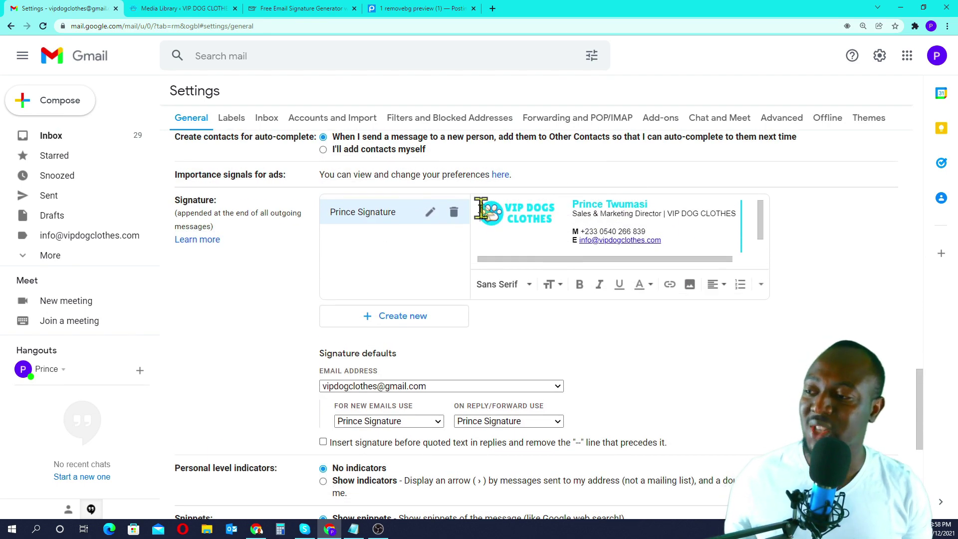
- Delete the existing Gmail signature and begin a new one
{"action": "left_click", "coordinate": [454, 214]}
{"action": "left_click", "coordinate": [593, 302]}
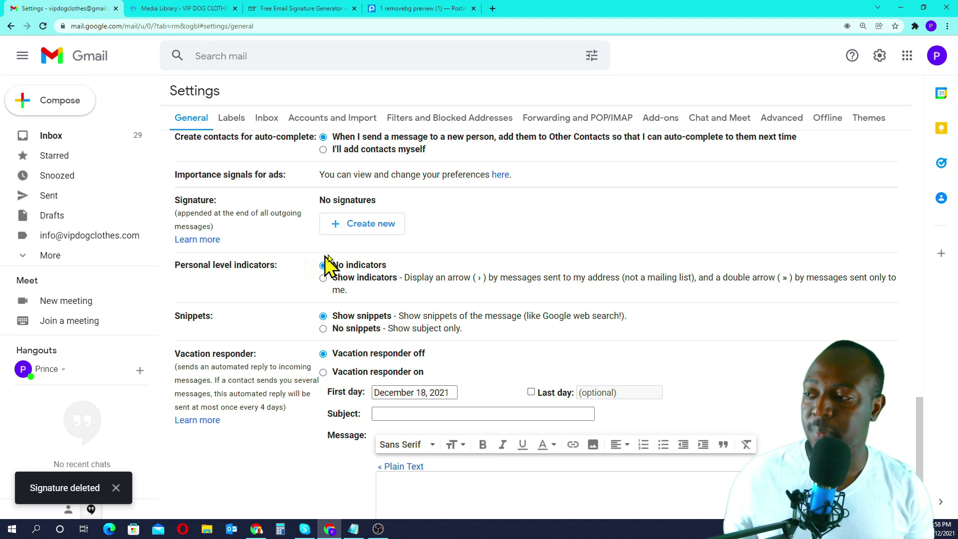
{"action": "left_click", "coordinate": [369, 225]}
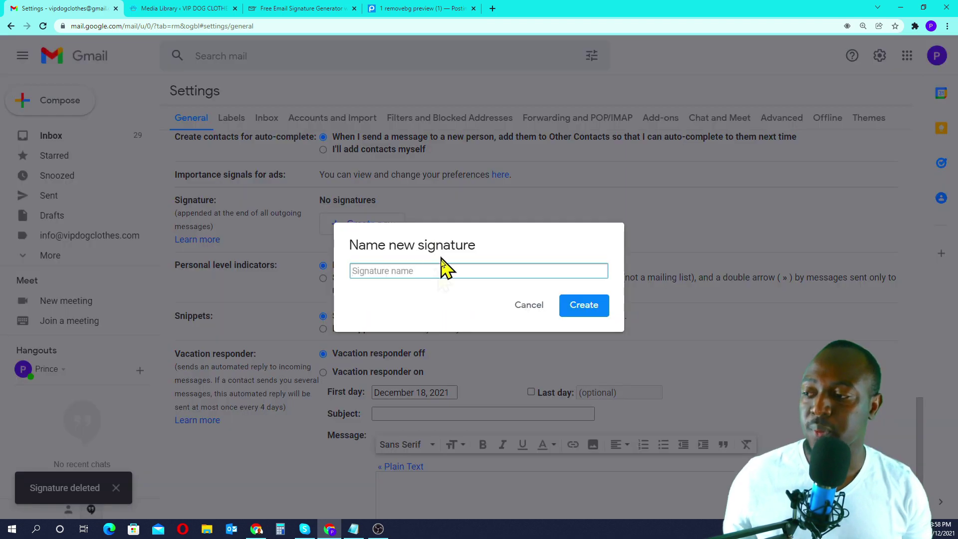
- Create a new Gmail signature named after the sender
{"action": "type", "text": "P"}
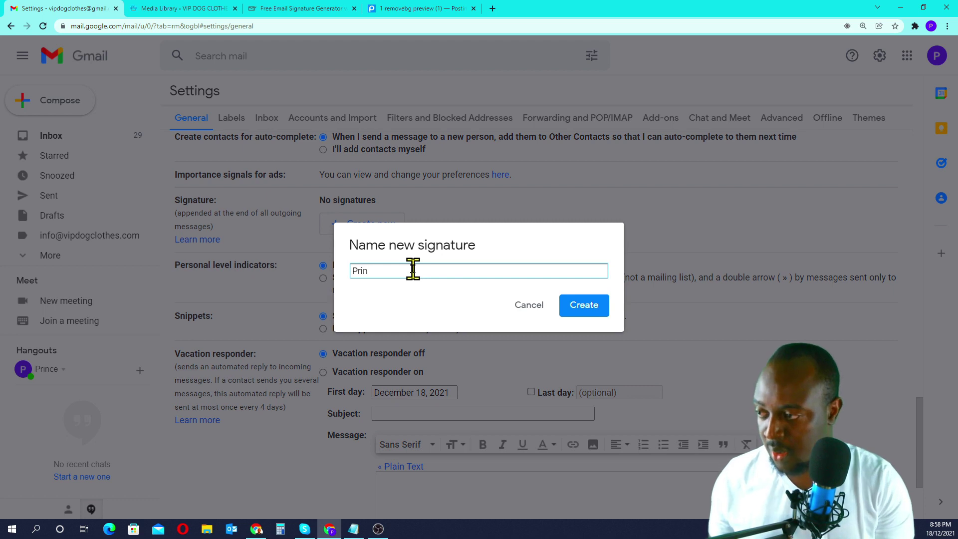
{"action": "key", "text": "BackSpace"}
{"action": "type", "text": "Kwam"}
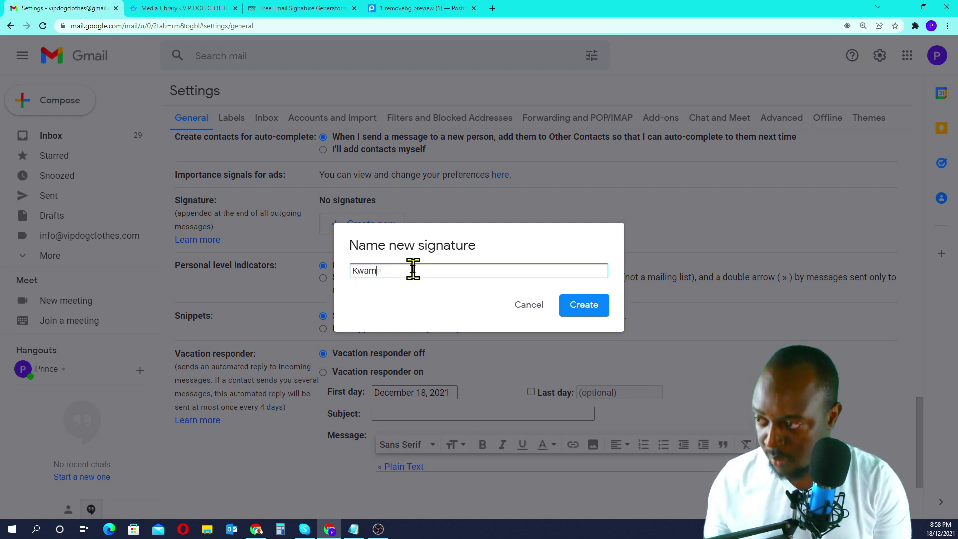
{"action": "type", "text": "e Twumasi"}
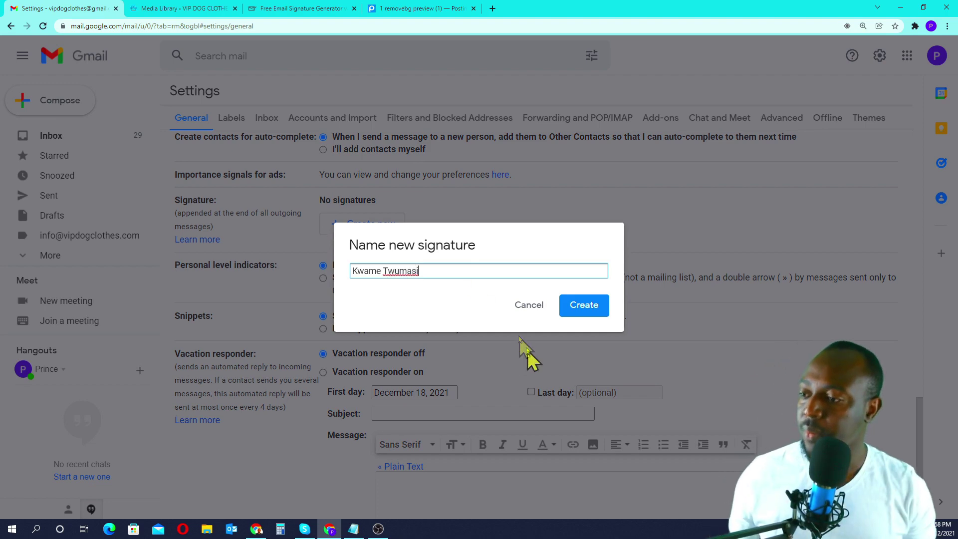
{"action": "left_click", "coordinate": [601, 306]}
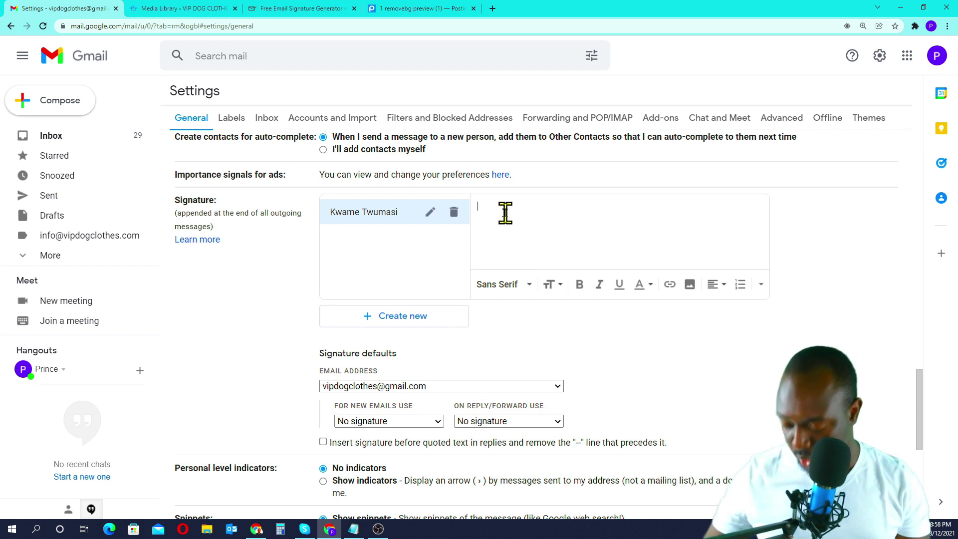
- Paste the copied VIP DOG CLOTHES design into the signature editor
{"action": "key", "text": "ctrl+v"}
{"action": "scroll", "coordinate": [530, 218], "scroll_direction": "up", "scroll_amount": 2}
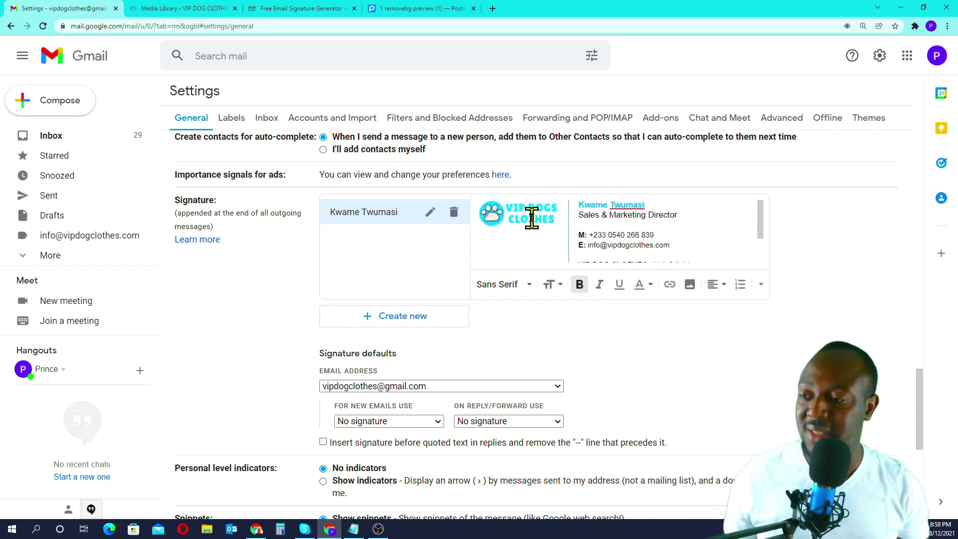
{"action": "scroll", "coordinate": [532, 217], "scroll_direction": "down", "scroll_amount": 2}
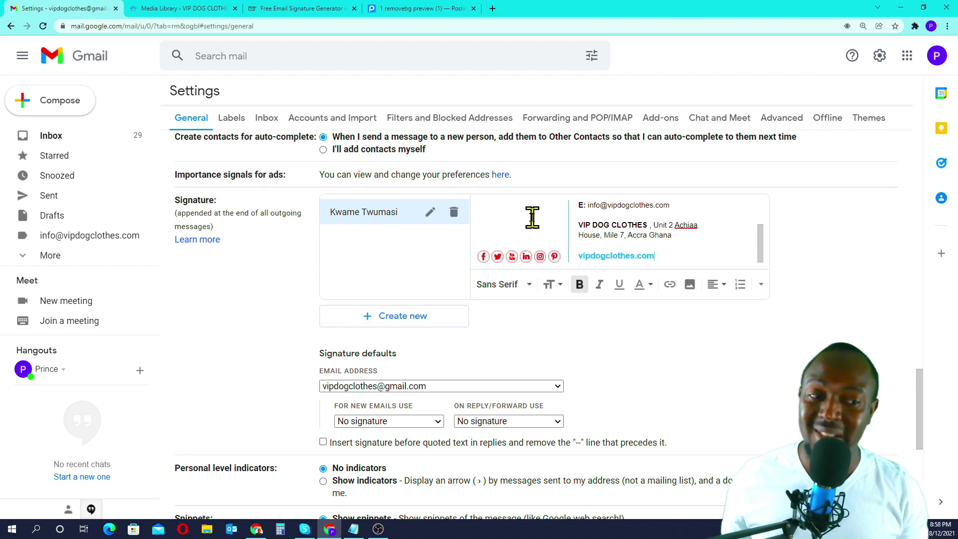
{"action": "scroll", "coordinate": [532, 218], "scroll_direction": "up", "scroll_amount": 2}
{"action": "scroll", "coordinate": [531, 218], "scroll_direction": "down", "scroll_amount": 2}
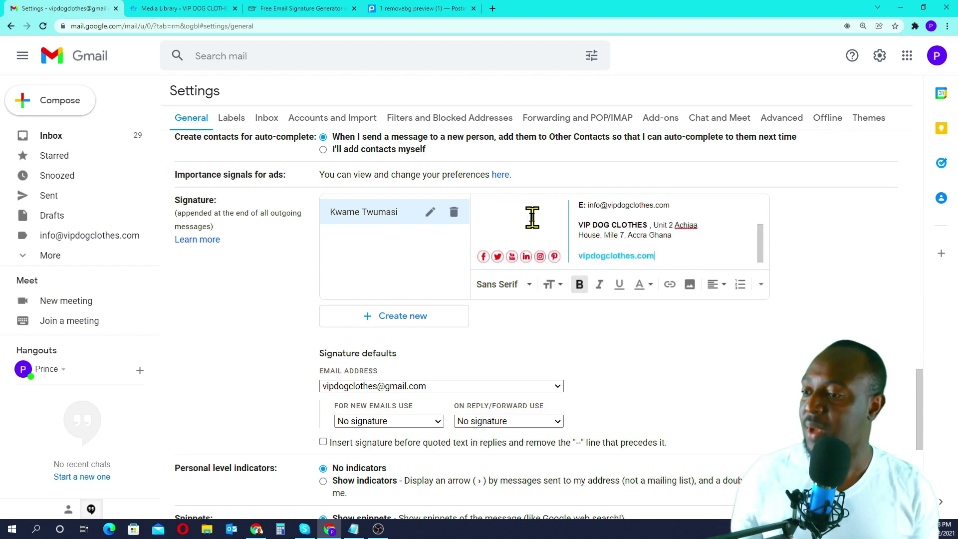
{"action": "scroll", "coordinate": [532, 218], "scroll_direction": "down", "scroll_amount": 4}
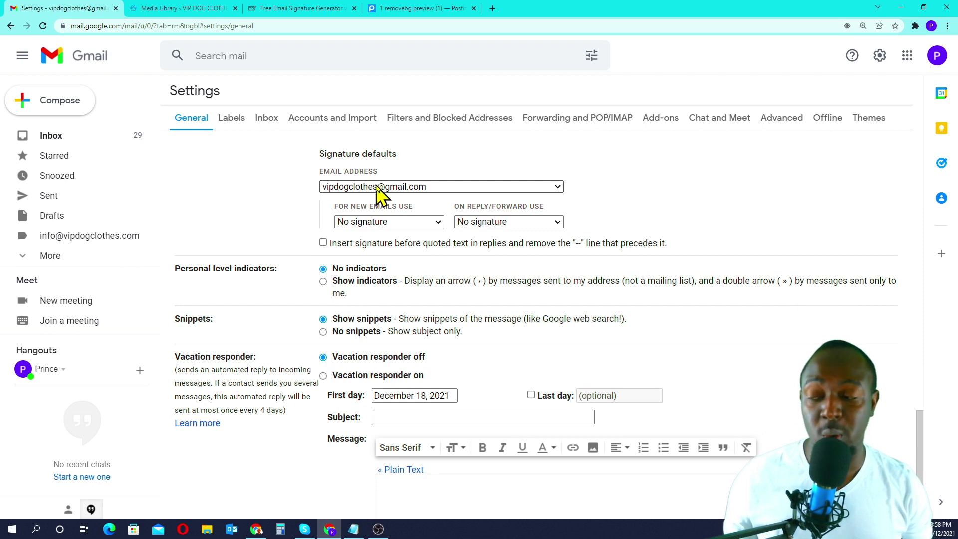
- Set the new signature for new emails and replies on the Gmail address
{"action": "left_click", "coordinate": [429, 188]}
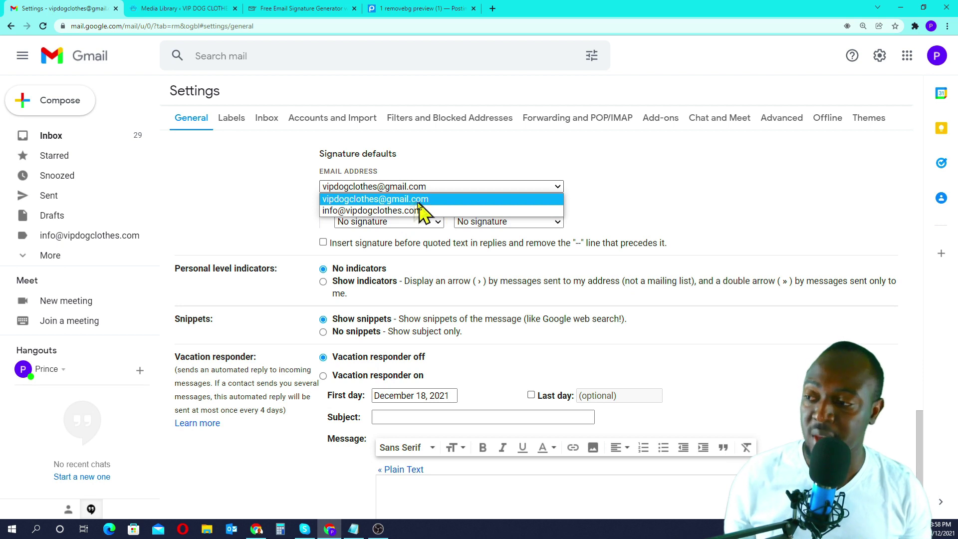
{"action": "left_click", "coordinate": [383, 190]}
{"action": "left_click", "coordinate": [354, 221]}
{"action": "left_click", "coordinate": [363, 246]}
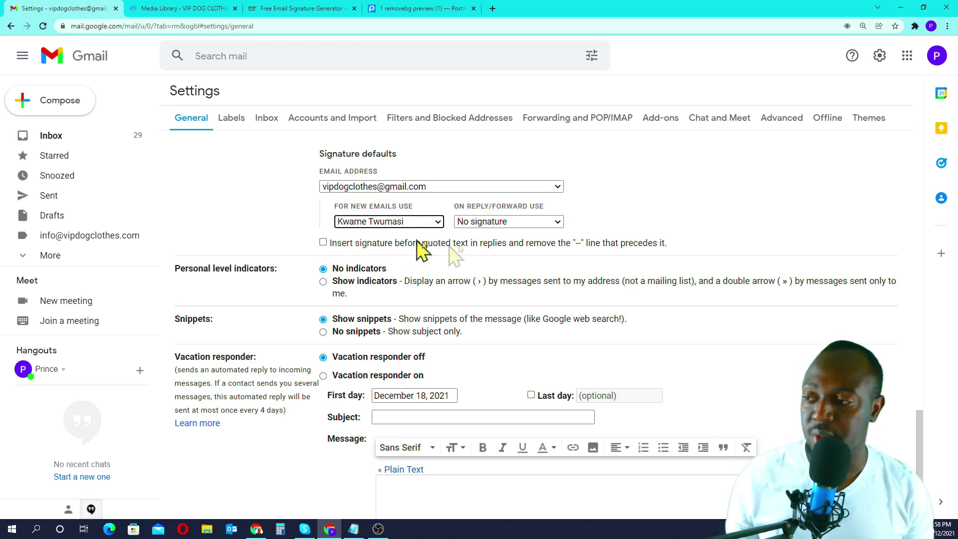
{"action": "left_click", "coordinate": [496, 223]}
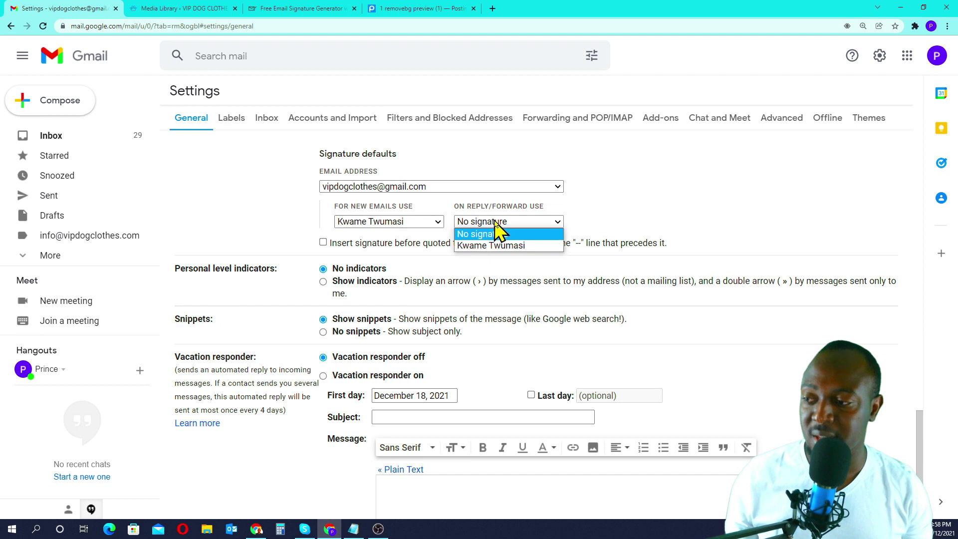
{"action": "left_click", "coordinate": [484, 247]}
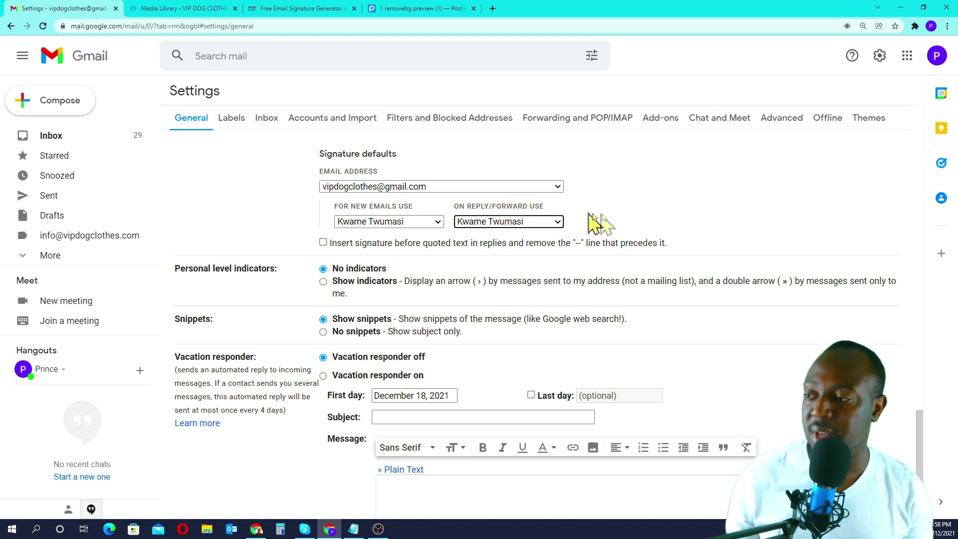
- Set the new signature for new emails and replies on the business info address
{"action": "left_click", "coordinate": [475, 188]}
{"action": "left_click", "coordinate": [366, 210]}
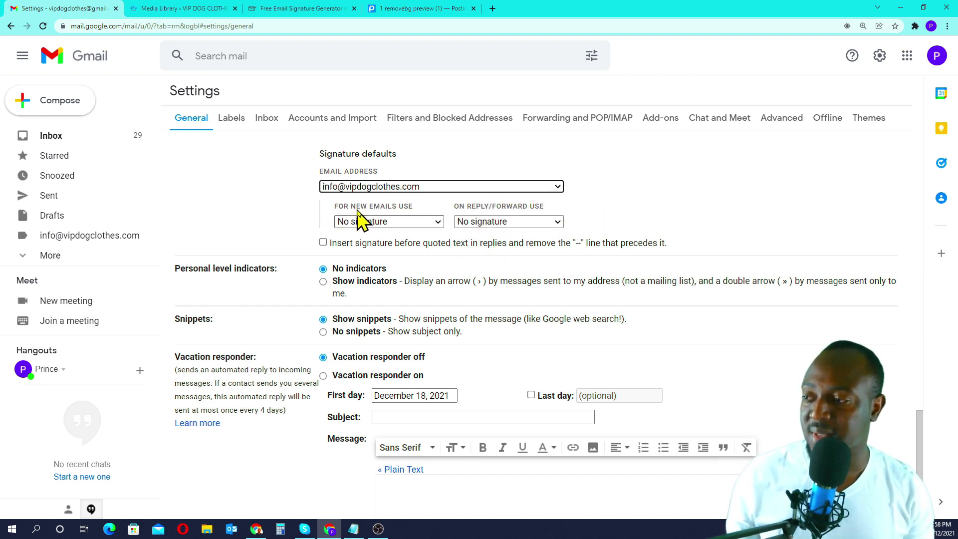
{"action": "left_click", "coordinate": [414, 223]}
{"action": "left_click", "coordinate": [385, 246]}
{"action": "left_click", "coordinate": [522, 222]}
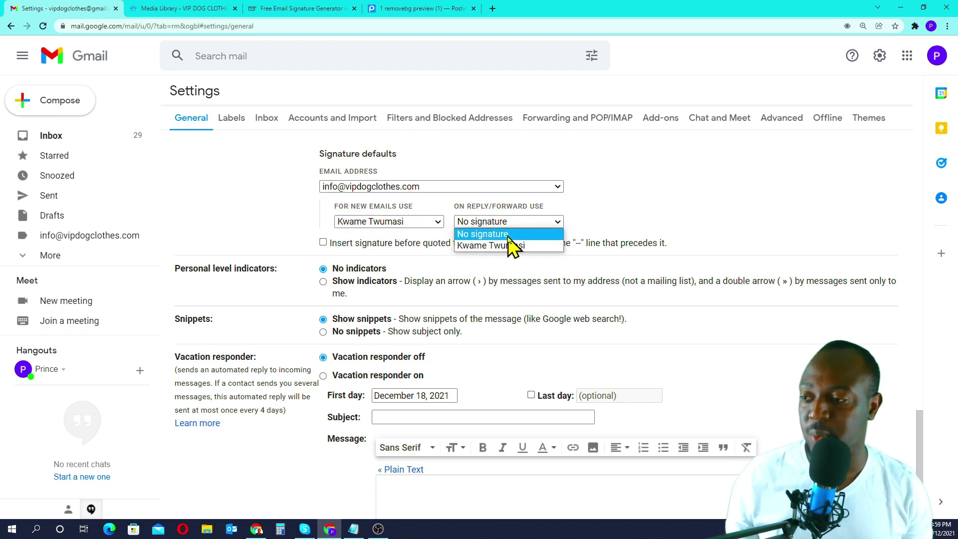
{"action": "left_click", "coordinate": [511, 246]}
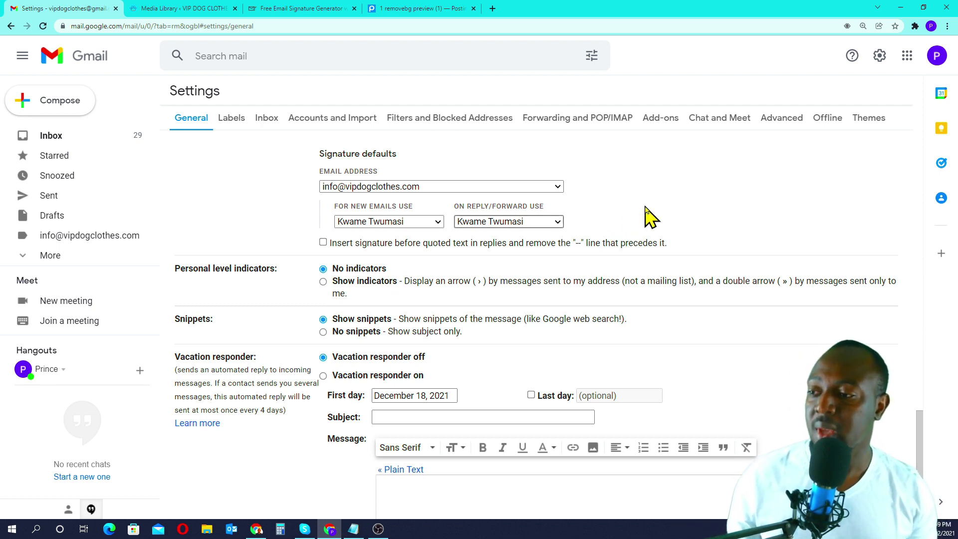
- Save the Gmail signature settings
{"action": "scroll", "coordinate": [466, 207], "scroll_direction": "up", "scroll_amount": 3}
{"action": "scroll", "coordinate": [673, 231], "scroll_direction": "up", "scroll_amount": 2}
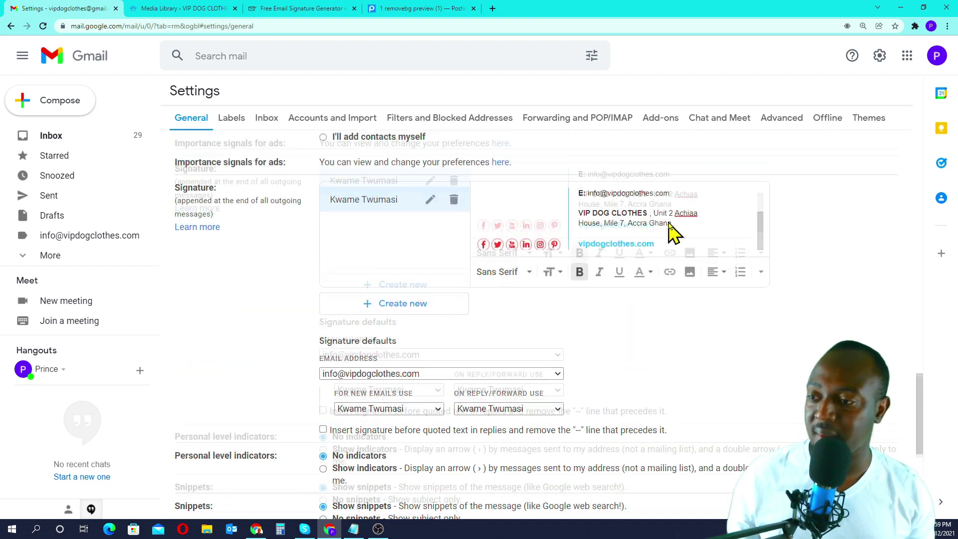
{"action": "scroll", "coordinate": [625, 266], "scroll_direction": "up", "scroll_amount": 2}
{"action": "scroll", "coordinate": [625, 265], "scroll_direction": "down", "scroll_amount": 3}
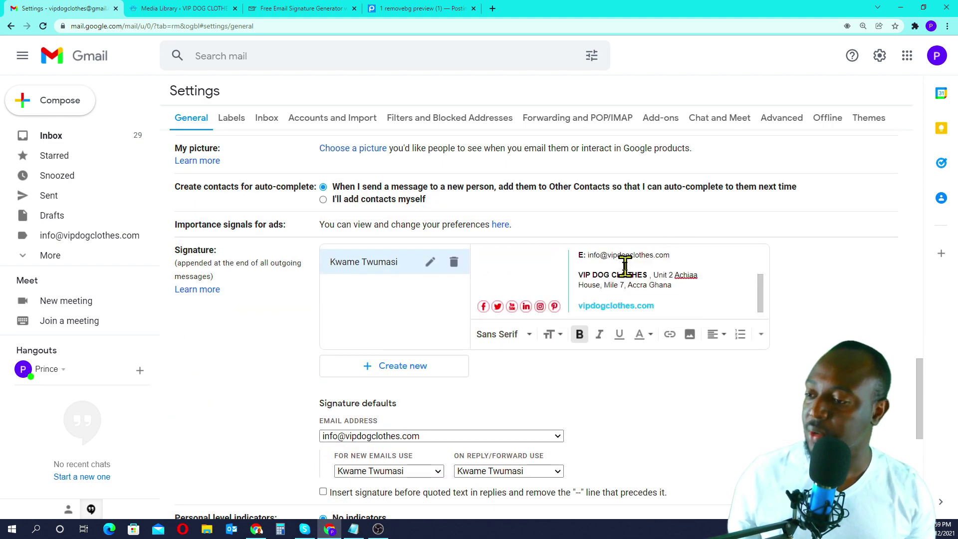
{"action": "scroll", "coordinate": [626, 305], "scroll_direction": "down", "scroll_amount": 8}
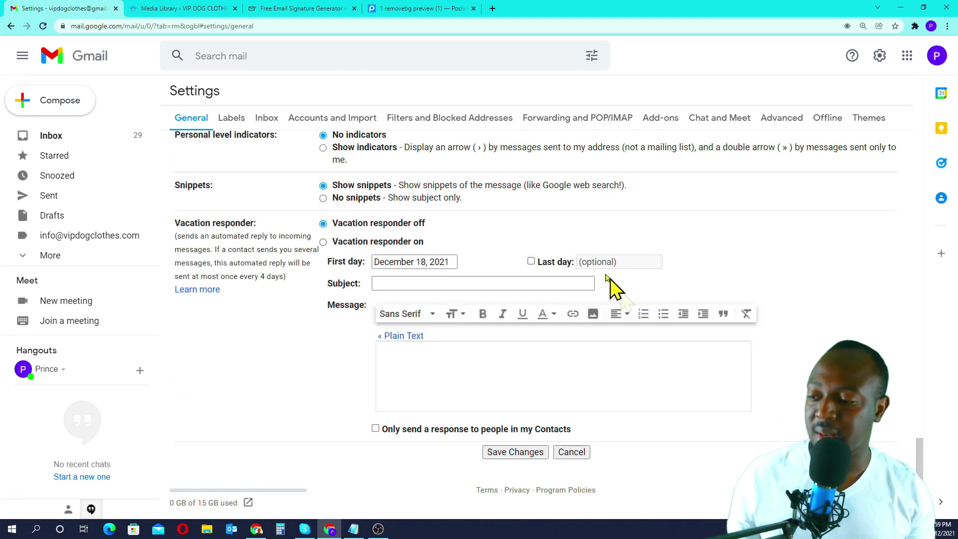
{"action": "left_click", "coordinate": [517, 452]}
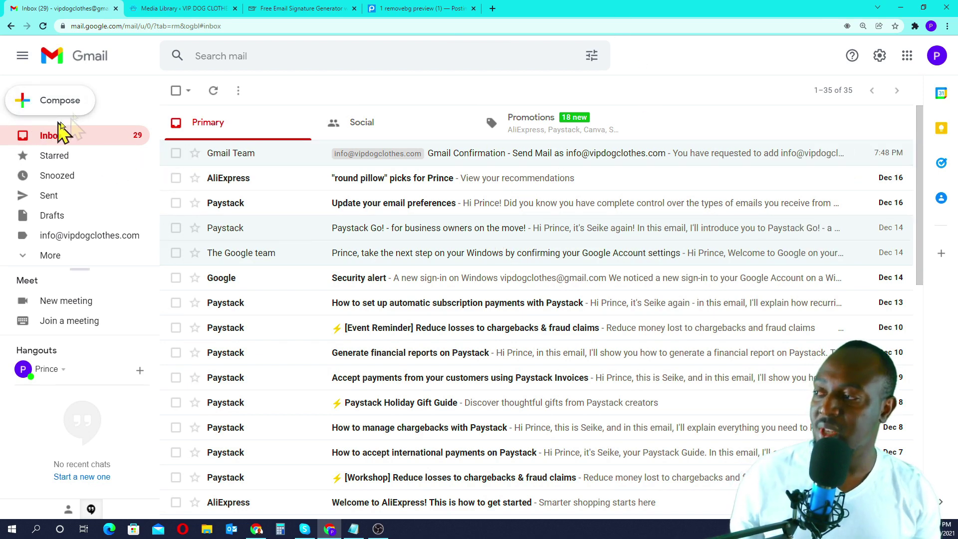
- Check that a full-screen test message shows the new signature, then close it and return to the generator
{"action": "left_click", "coordinate": [58, 104]}
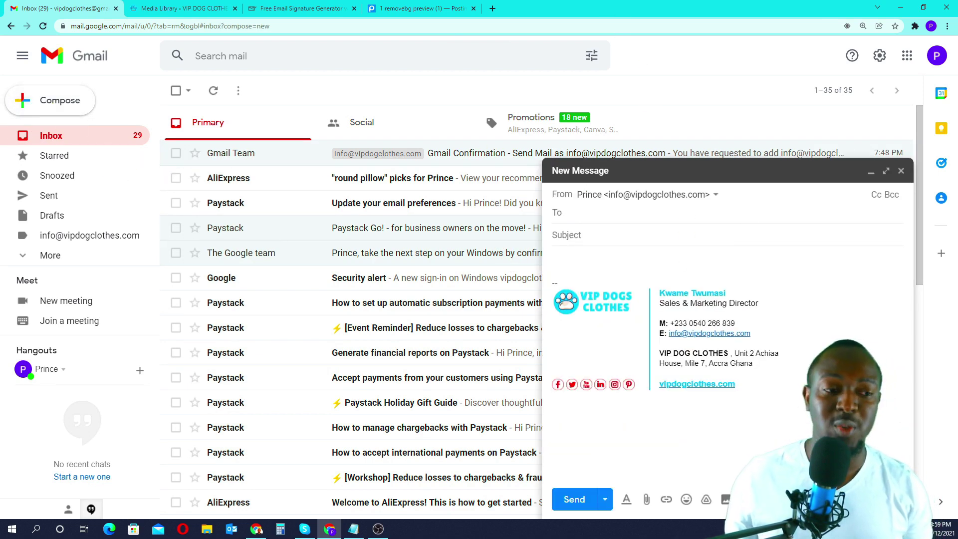
{"action": "left_click", "coordinate": [886, 172]}
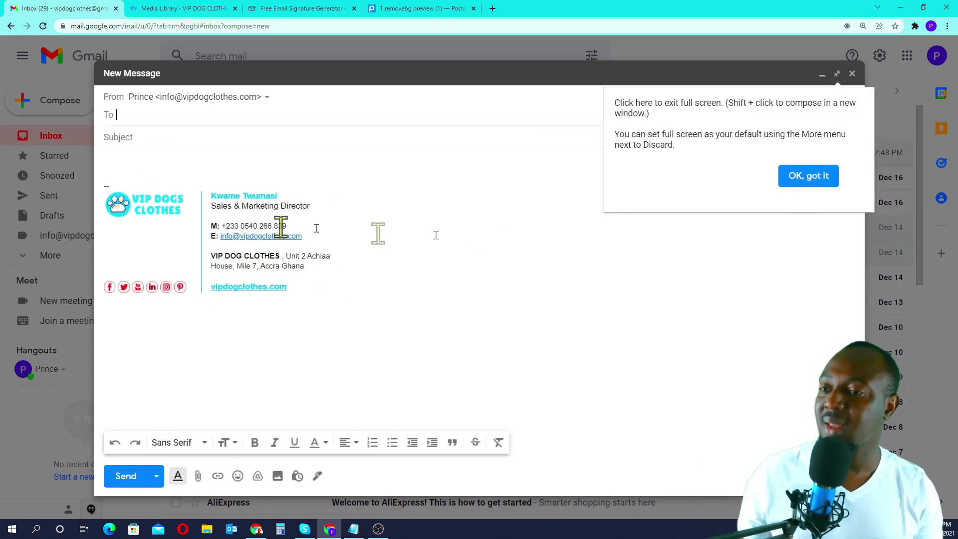
{"action": "left_click", "coordinate": [800, 177]}
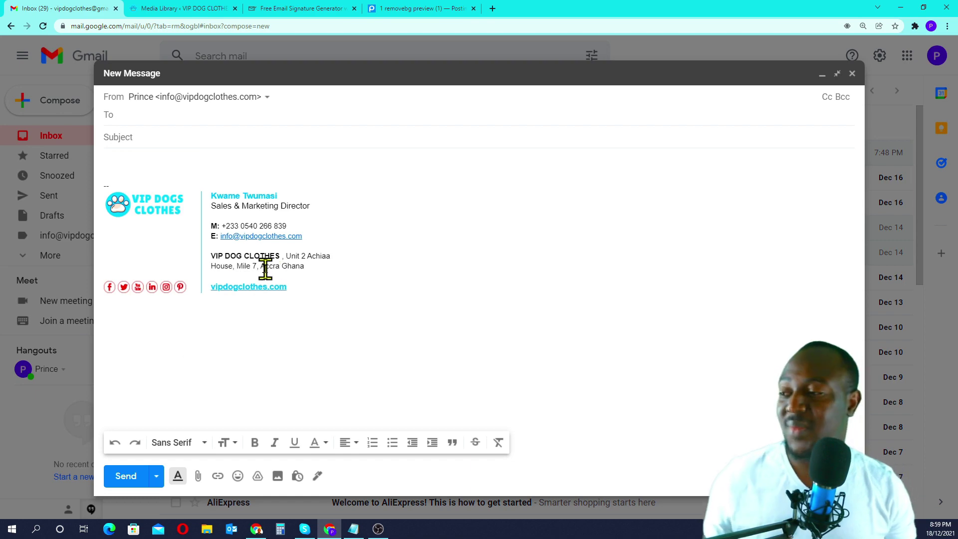
{"action": "left_click", "coordinate": [852, 74]}
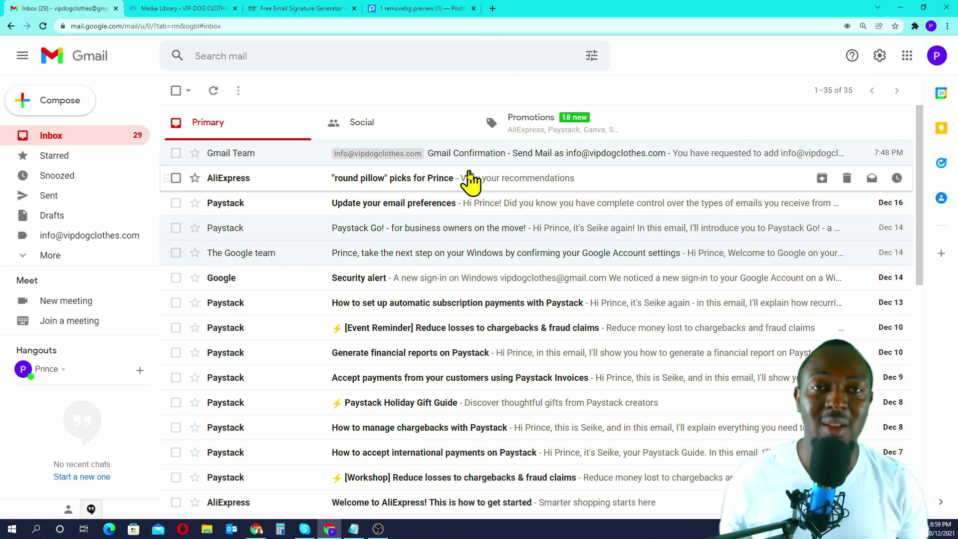
{"action": "left_click", "coordinate": [283, 8]}
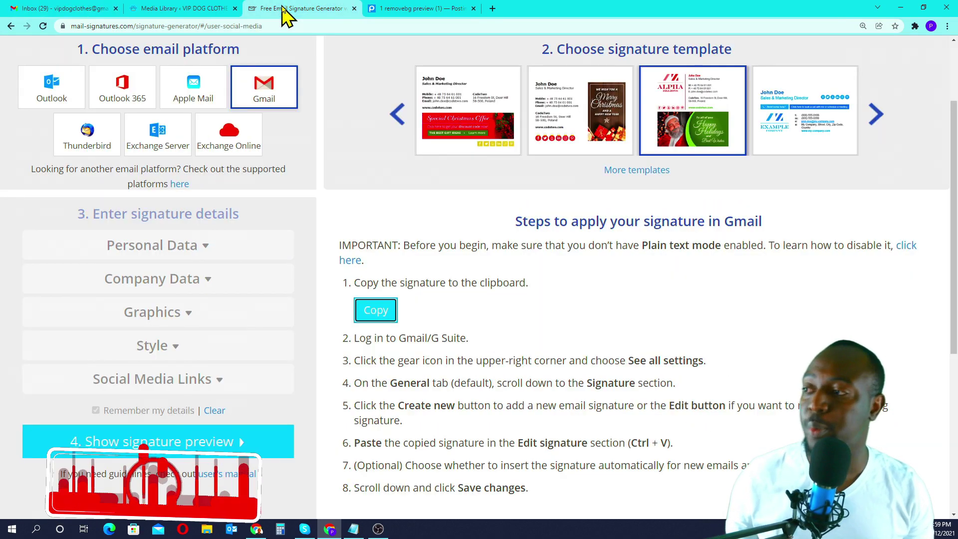
- Copy the signature with Outlook as the platform, then bring up Outlook
{"action": "left_click", "coordinate": [55, 92]}
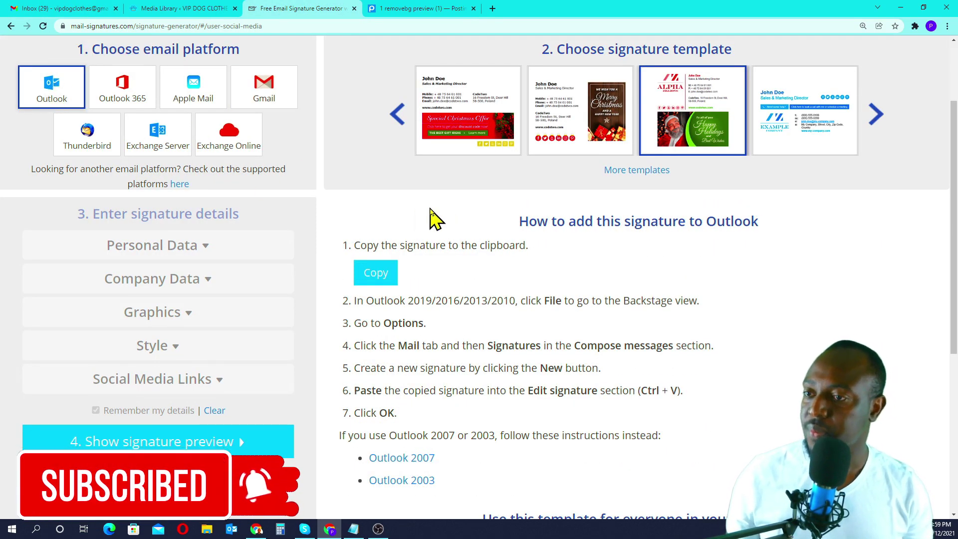
{"action": "scroll", "coordinate": [431, 217], "scroll_direction": "up", "scroll_amount": 2}
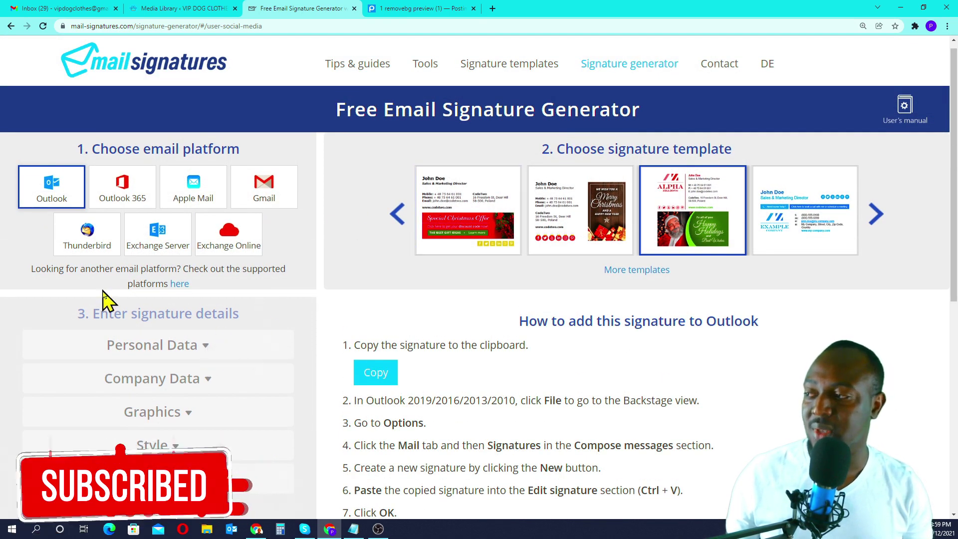
{"action": "left_click", "coordinate": [387, 377]}
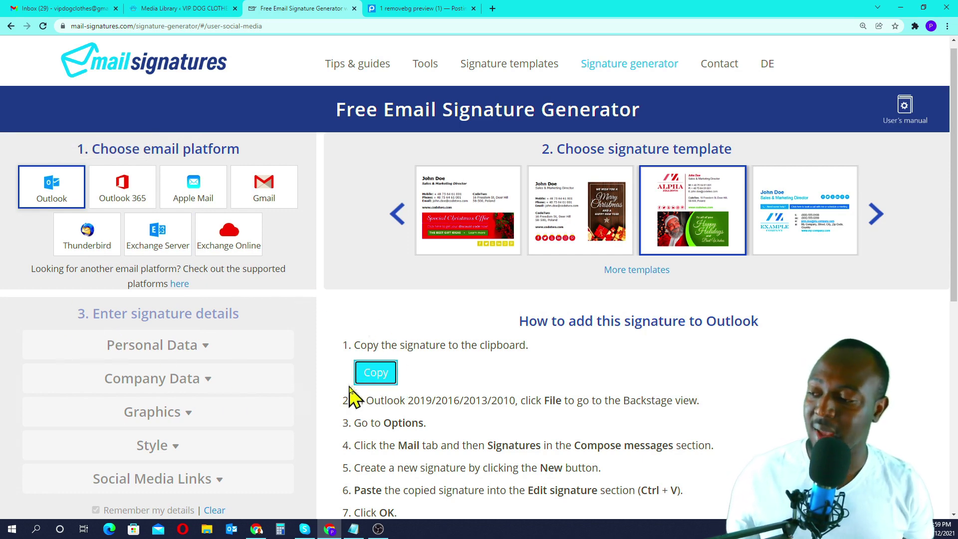
{"action": "left_click", "coordinate": [382, 378]}
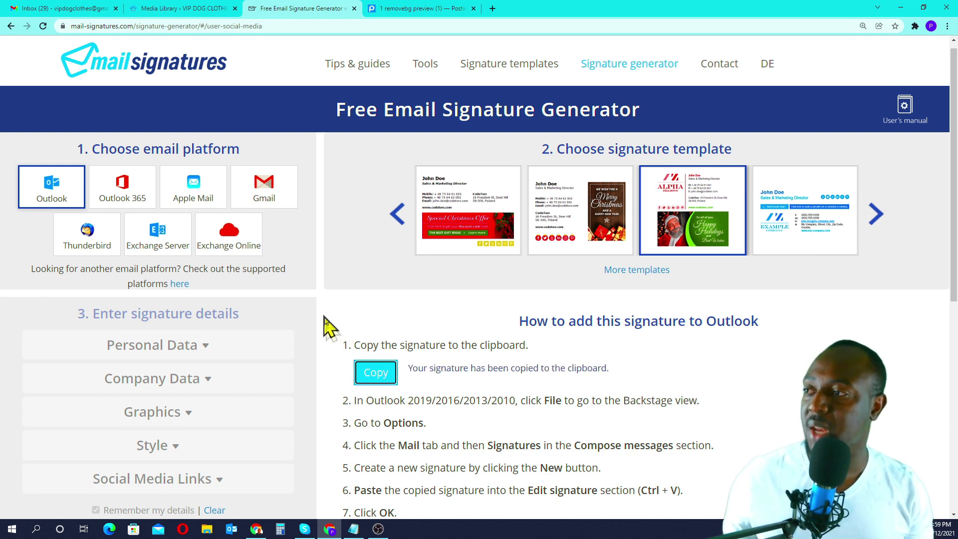
{"action": "left_click", "coordinate": [234, 529]}
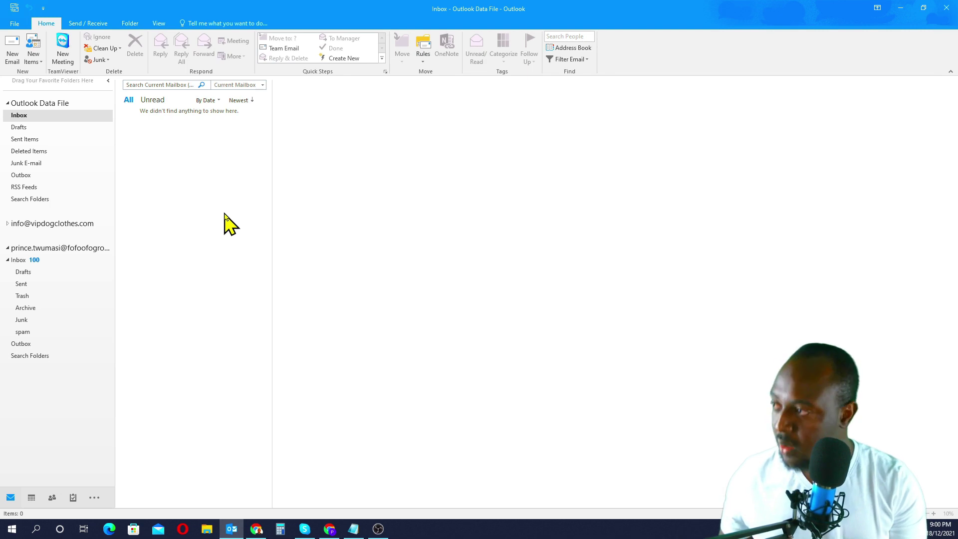
- Open Signatures and Stationery through File > Options > Mail
{"action": "left_click", "coordinate": [15, 24]}
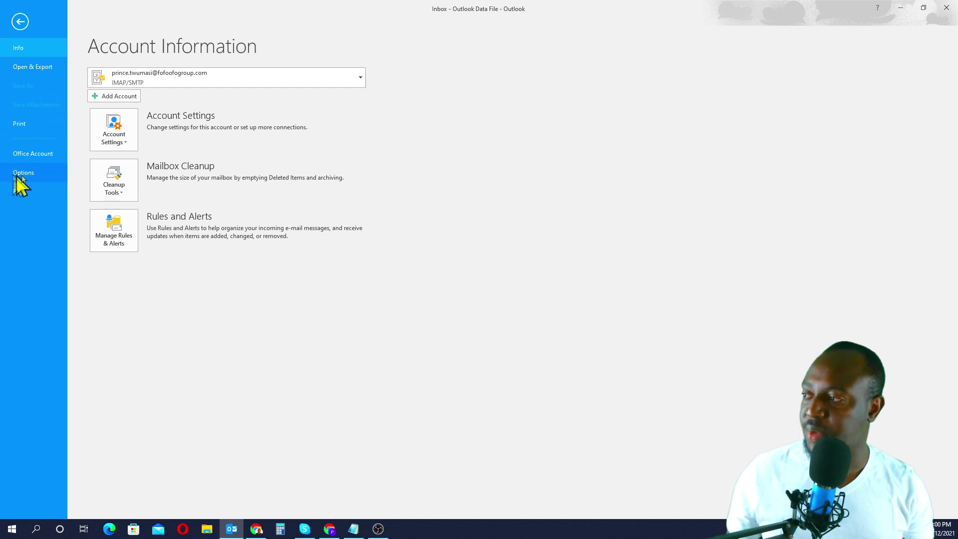
{"action": "left_click", "coordinate": [45, 174]}
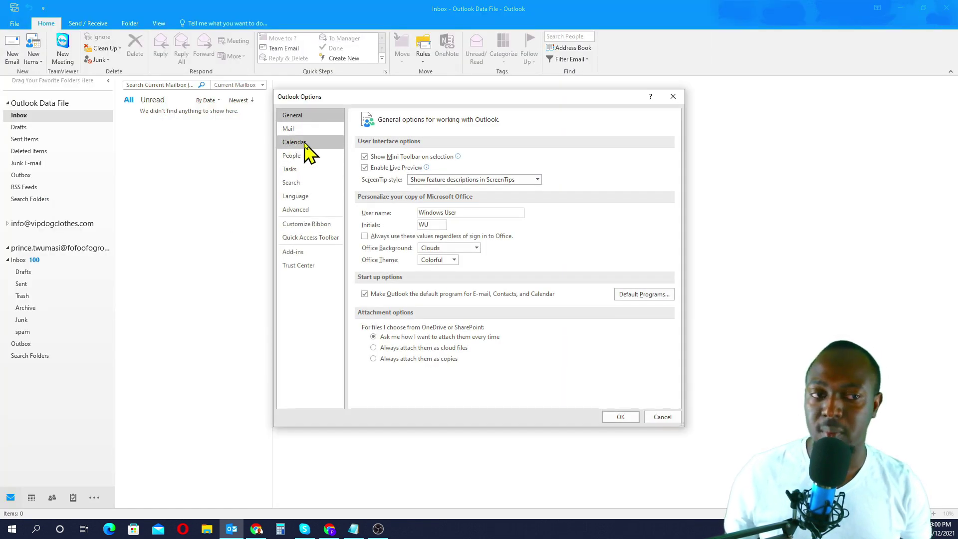
{"action": "left_click", "coordinate": [289, 130]}
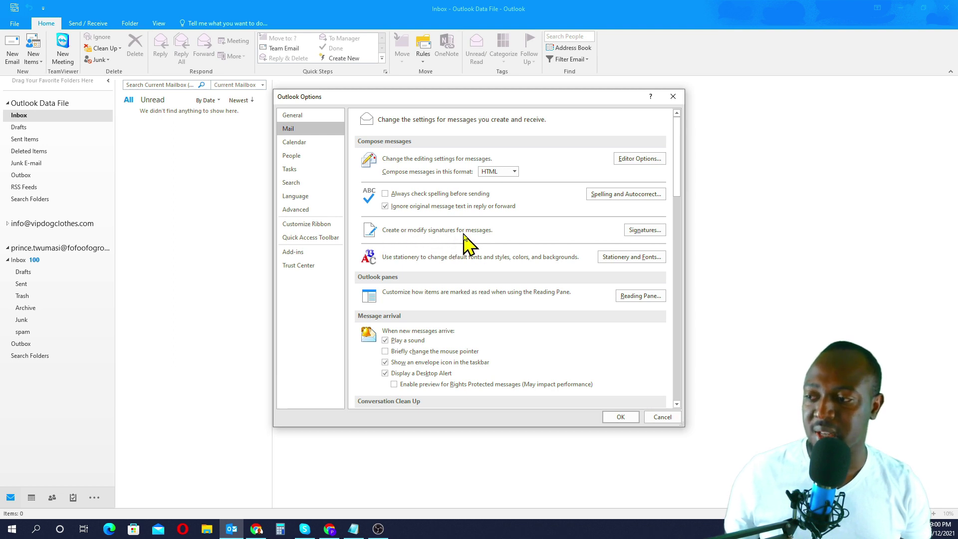
{"action": "left_click", "coordinate": [644, 230]}
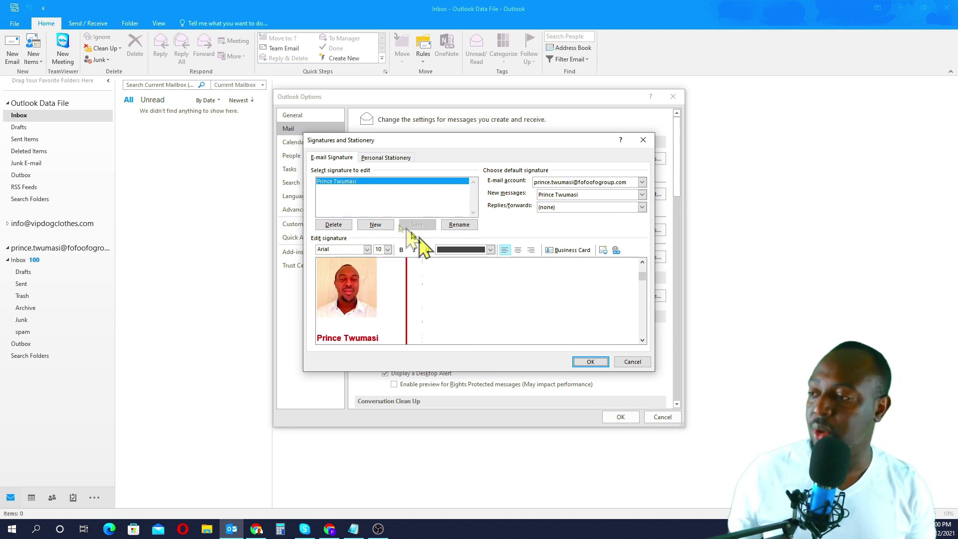
- Create an Outlook signature named 'vip dog clothes' and paste the copied design into it
{"action": "left_click", "coordinate": [376, 225]}
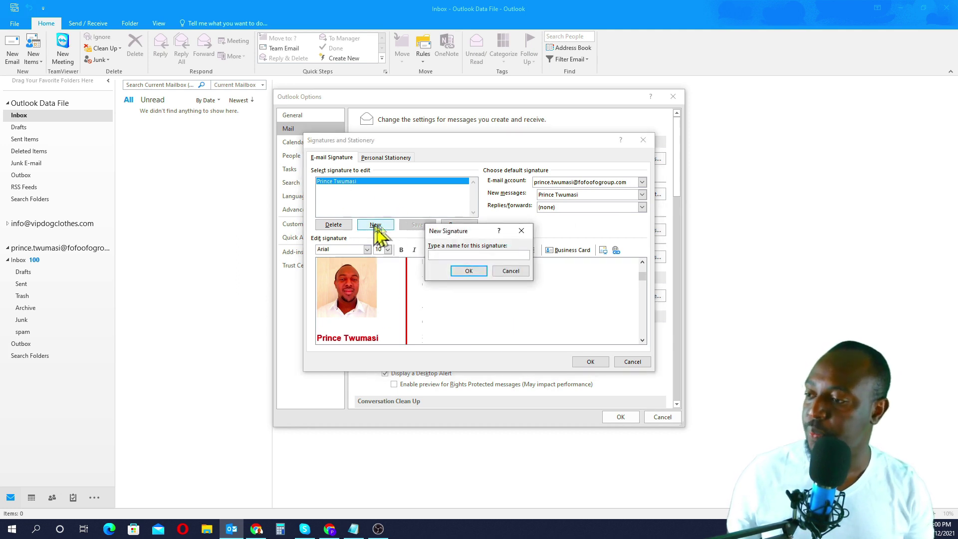
{"action": "type", "text": "Kwame T"}
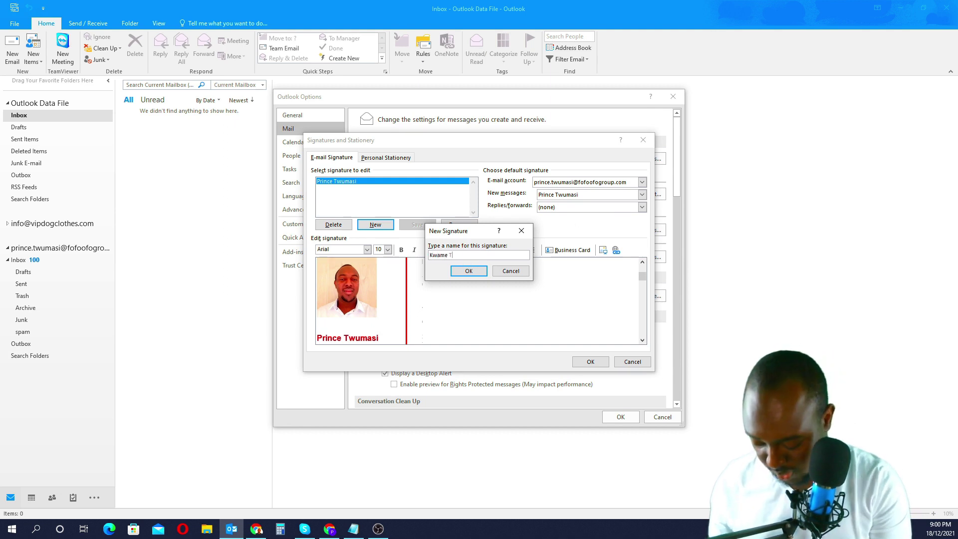
{"action": "key", "text": "BackSpace"}
{"action": "key", "text": "BackSpace"}
{"action": "key", "text": "BackSpace"}
{"action": "type", "text": "vi"}
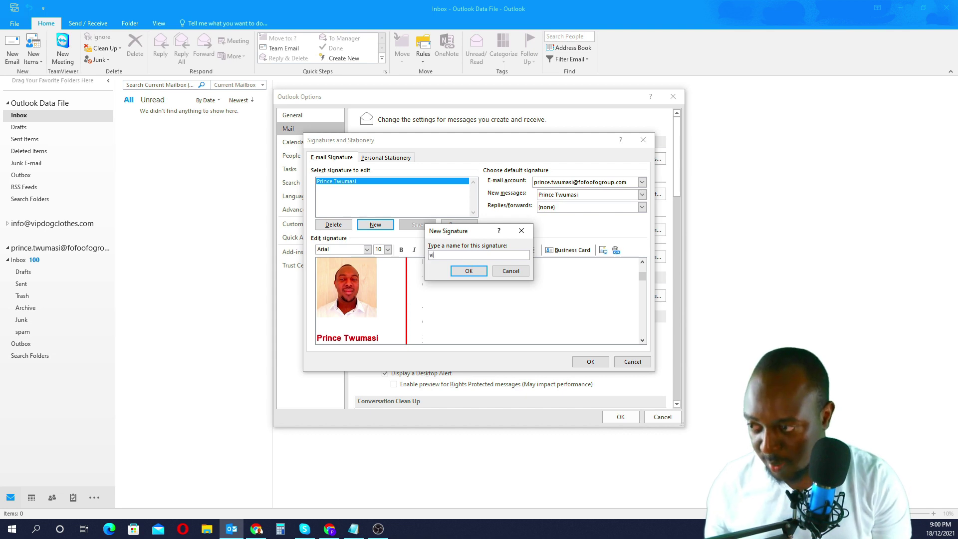
{"action": "type", "text": "p "}
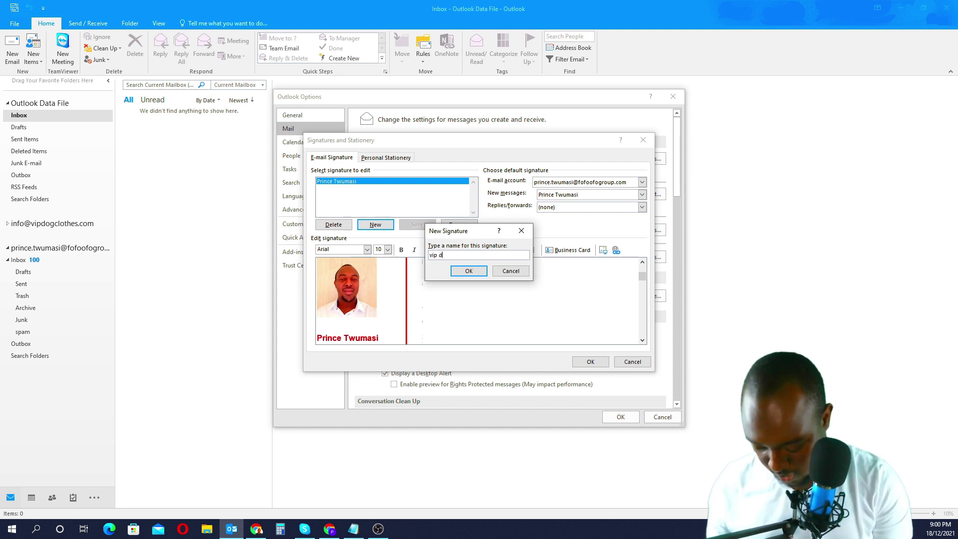
{"action": "type", "text": "dog clothes"}
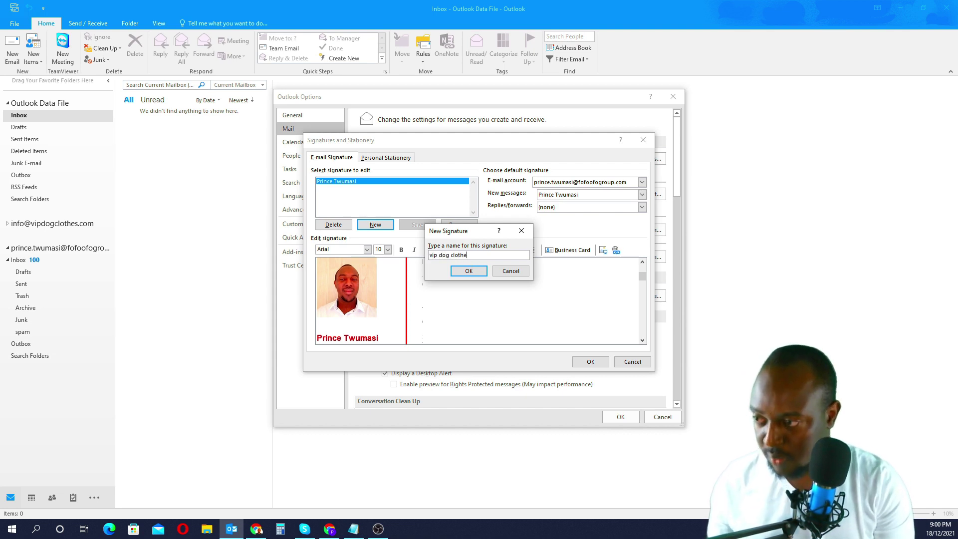
{"action": "left_click", "coordinate": [460, 271]}
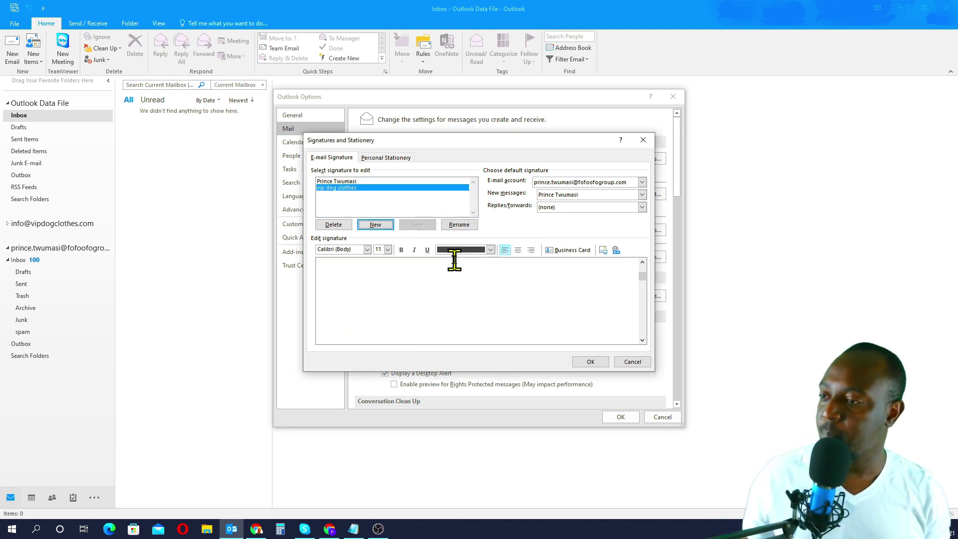
{"action": "left_click", "coordinate": [341, 270]}
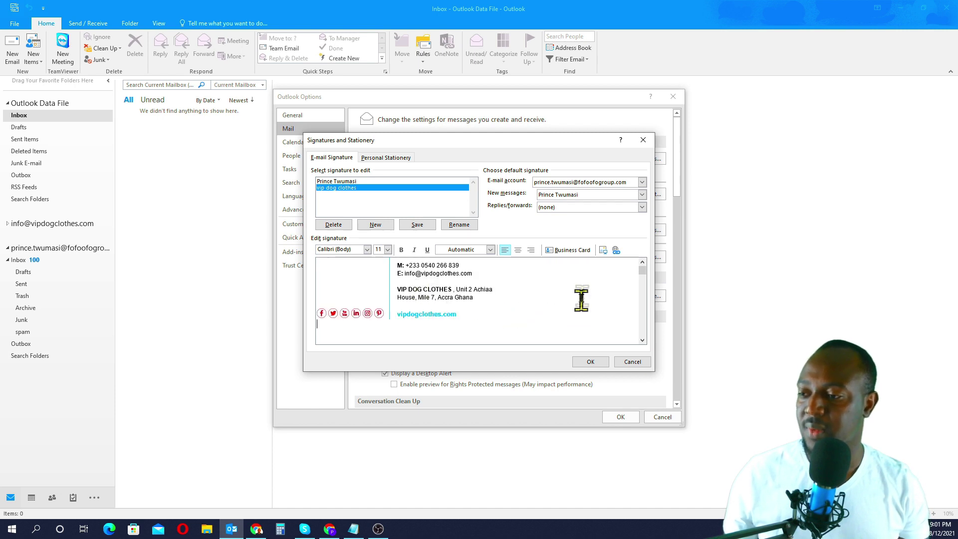
{"action": "left_click", "coordinate": [642, 262]}
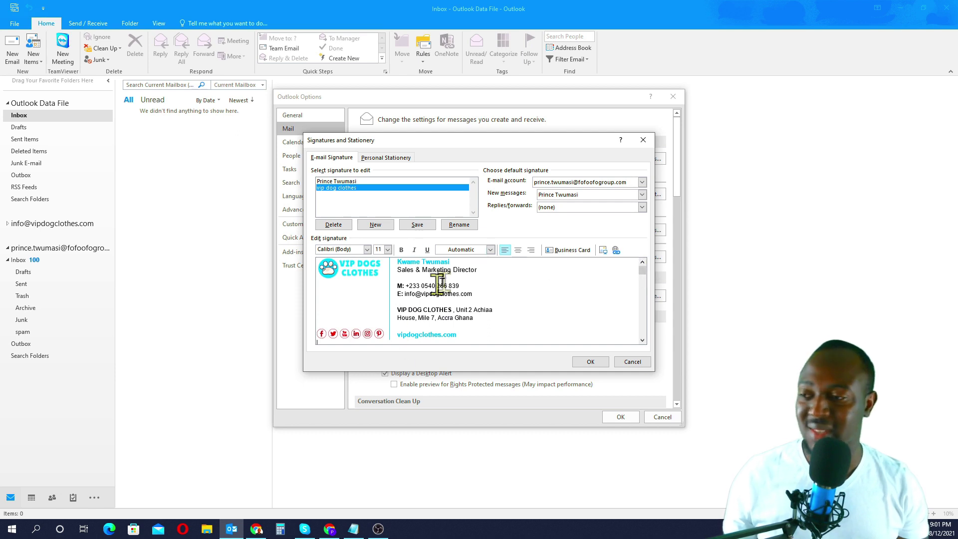
- Make 'vip dog clothes' the VIP Dog Clothes account's default for new messages and replies/forwards
{"action": "left_click", "coordinate": [643, 182]}
{"action": "left_click", "coordinate": [550, 197]}
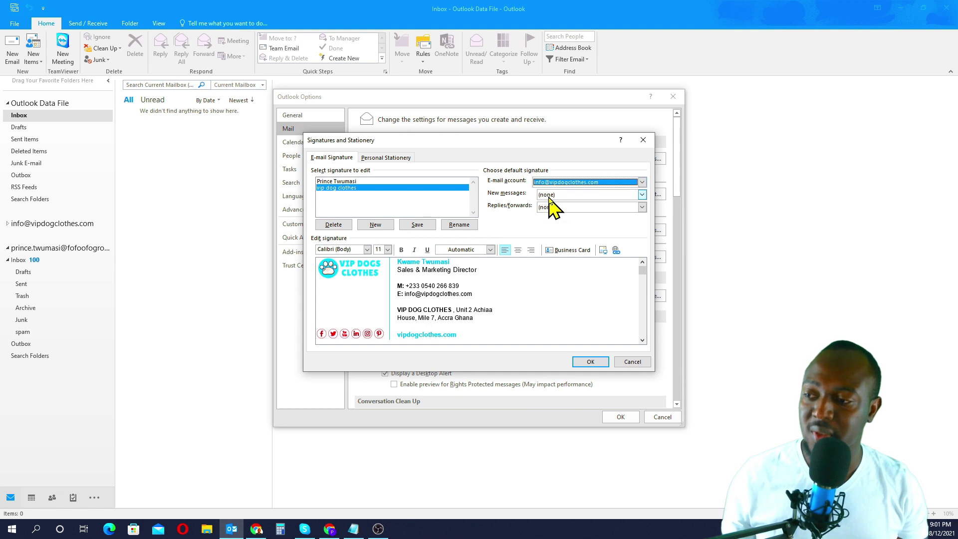
{"action": "left_click", "coordinate": [642, 194]}
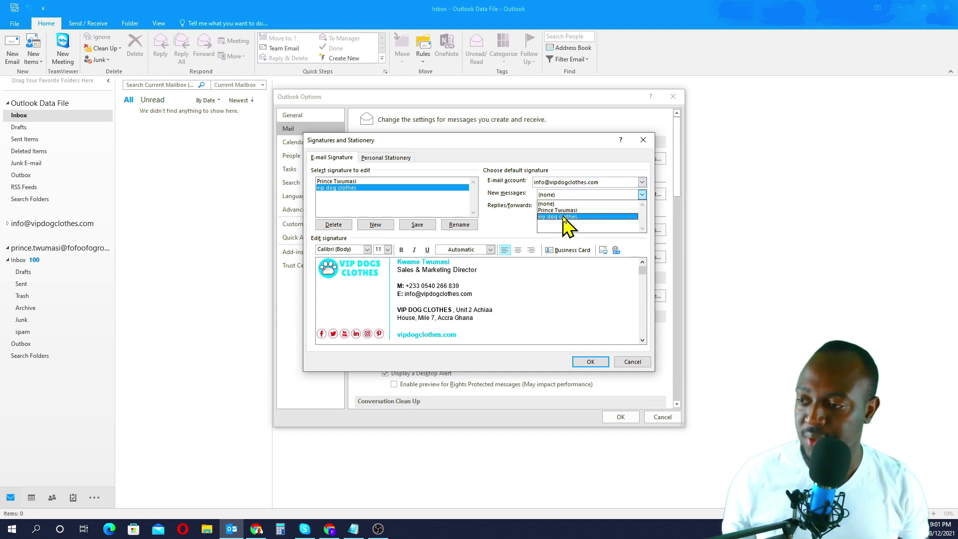
{"action": "left_click", "coordinate": [558, 216]}
{"action": "left_click", "coordinate": [642, 207]}
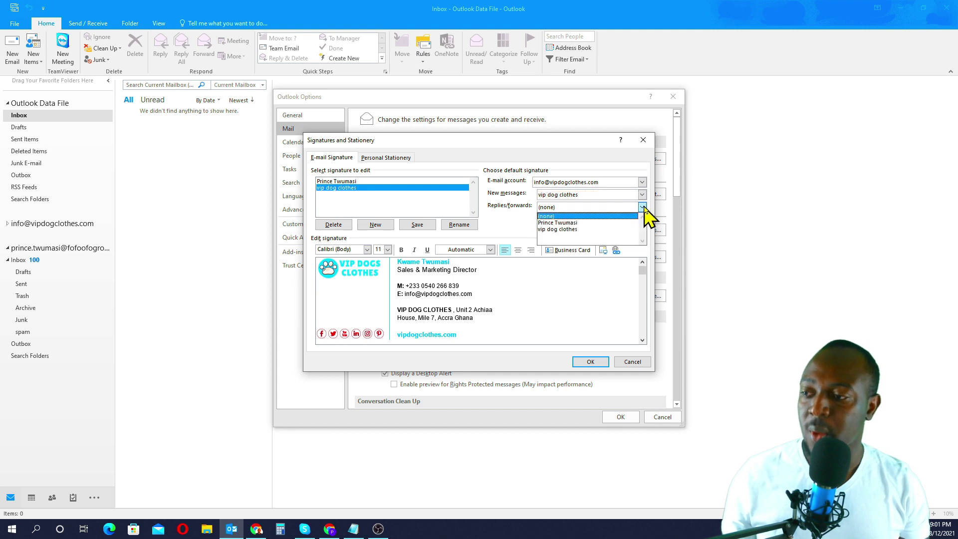
{"action": "left_click", "coordinate": [557, 229]}
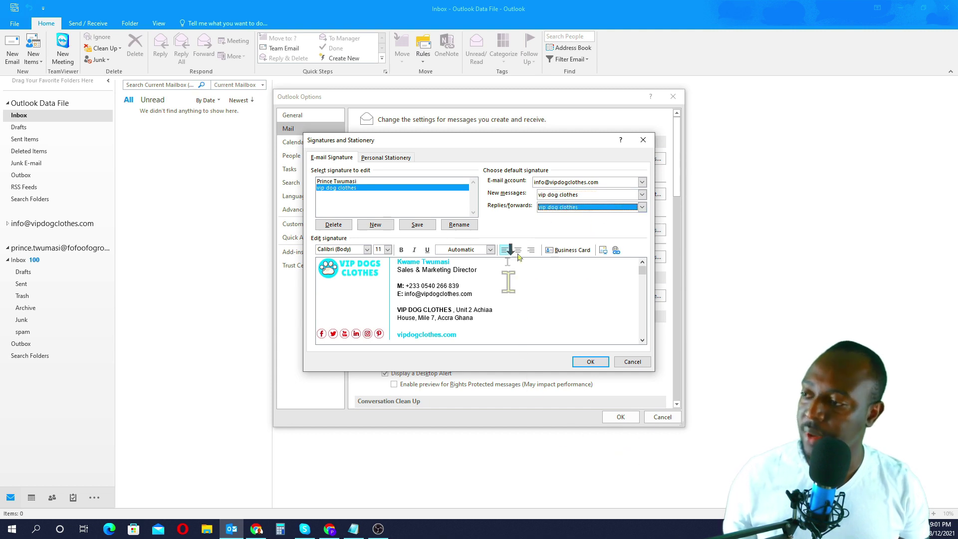
{"action": "left_click", "coordinate": [597, 363]}
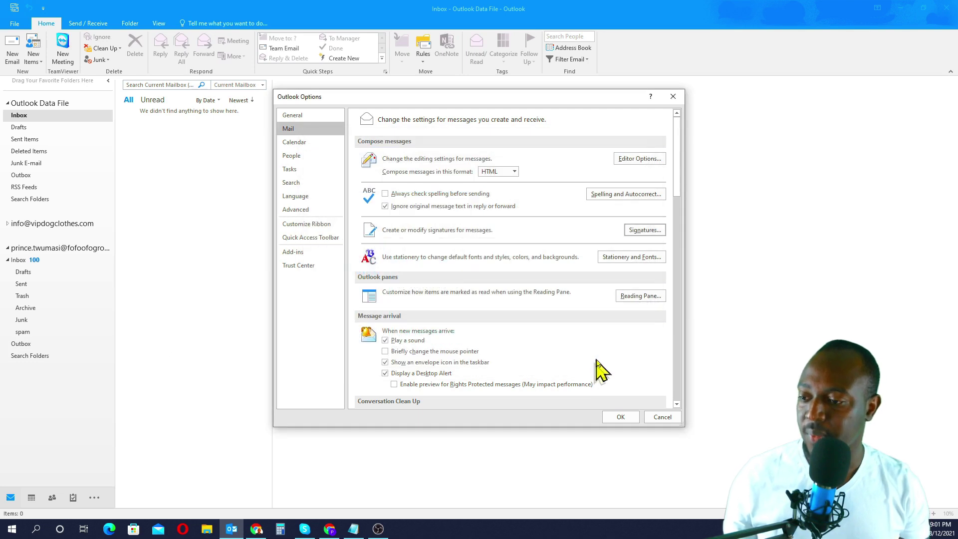
{"action": "left_click", "coordinate": [620, 417]}
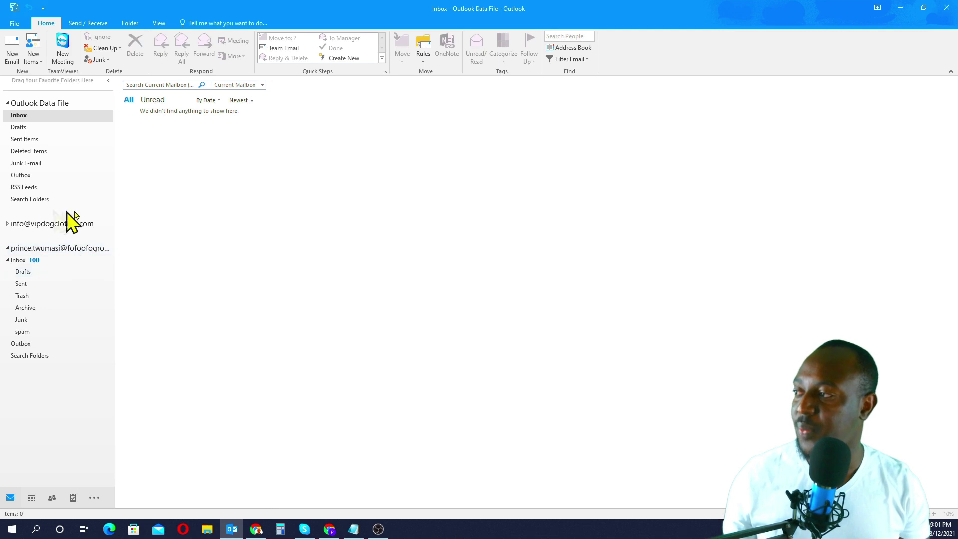
- Open a maximized new email from the VIP Dog Clothes account to check its signature, then minimize Outlook
{"action": "left_click", "coordinate": [37, 224]}
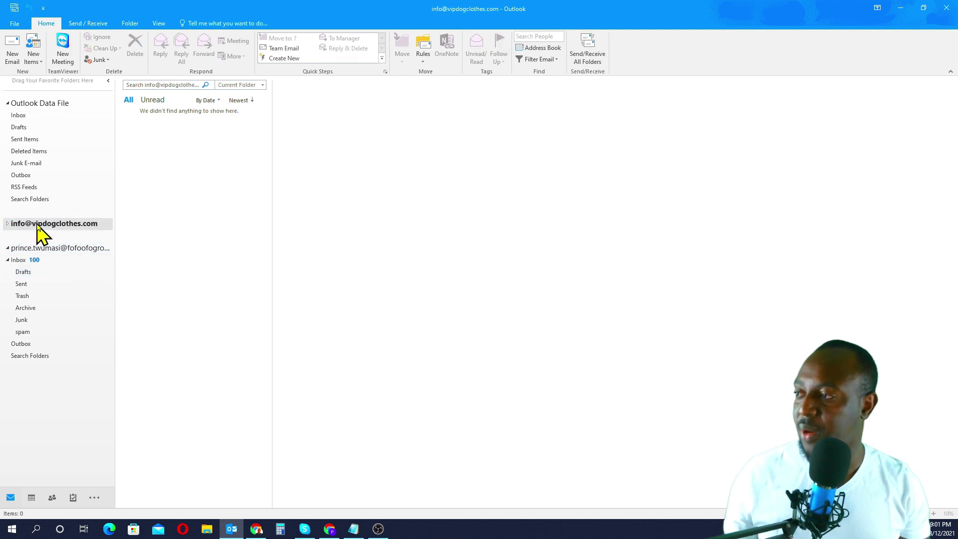
{"action": "left_click", "coordinate": [39, 225]}
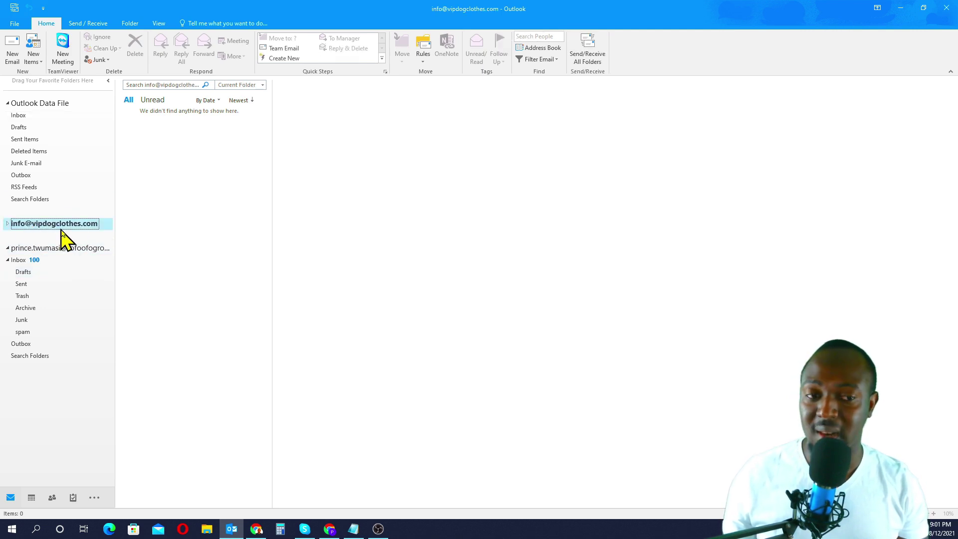
{"action": "left_click", "coordinate": [11, 52]}
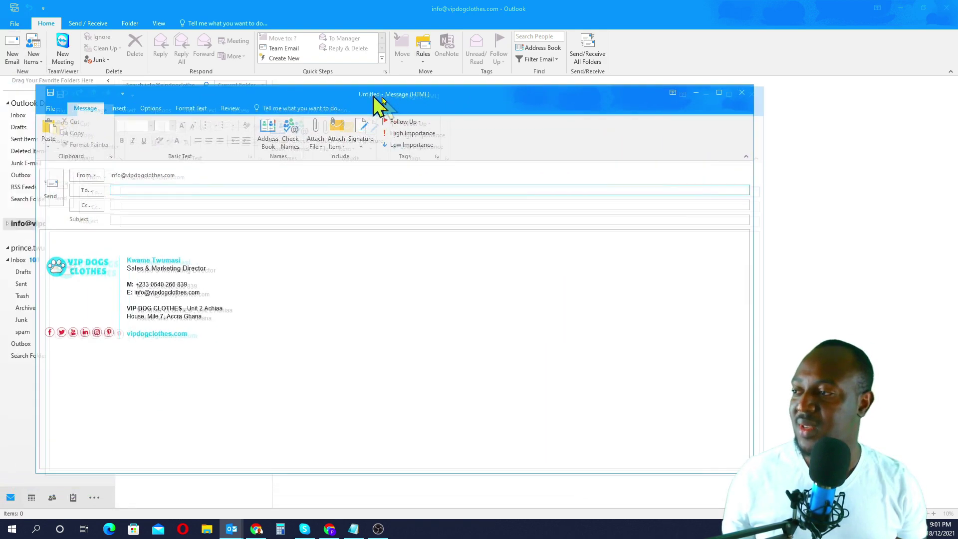
{"action": "left_click_drag", "start_coordinate": [356, 93], "coordinate": [388, 105]}
{"action": "left_click", "coordinate": [737, 100]}
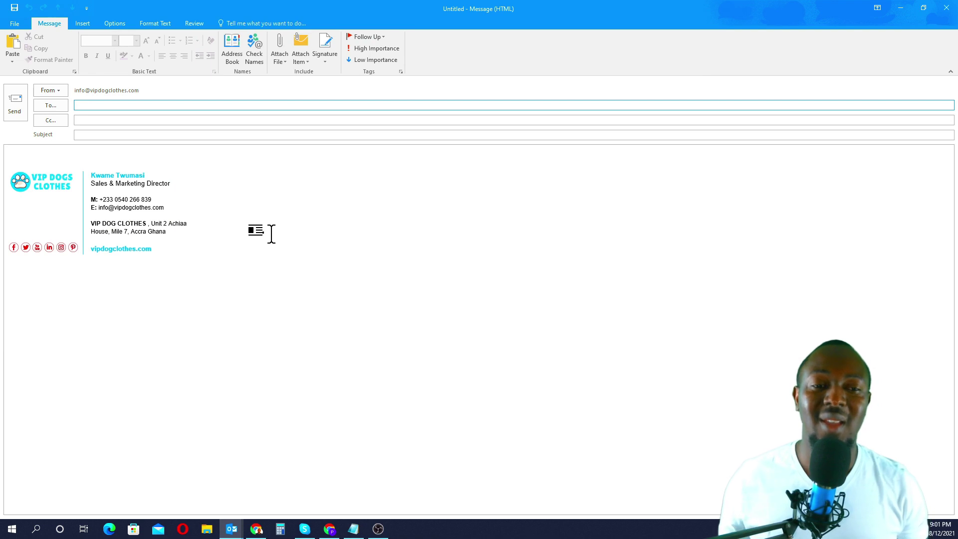
{"action": "left_click", "coordinate": [904, 14]}
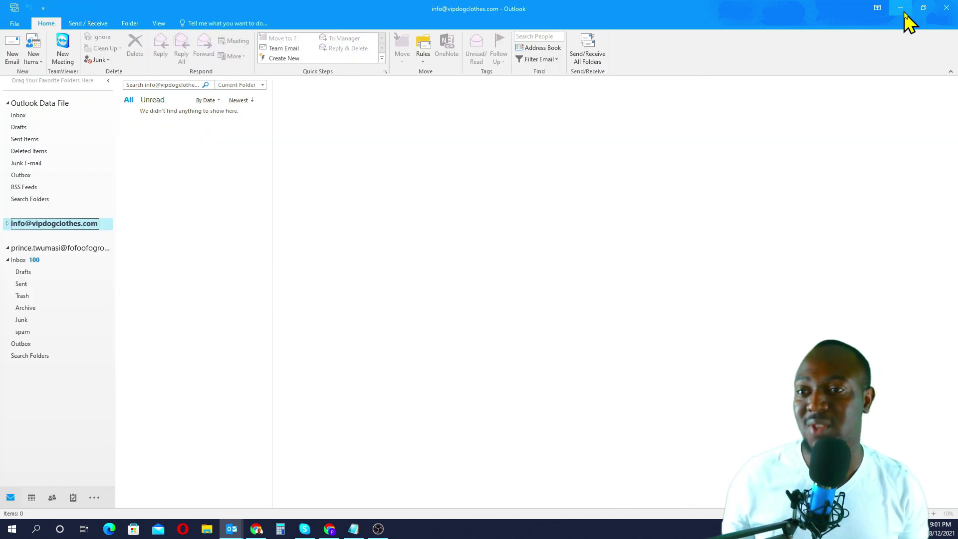
{"action": "left_click", "coordinate": [904, 14]}
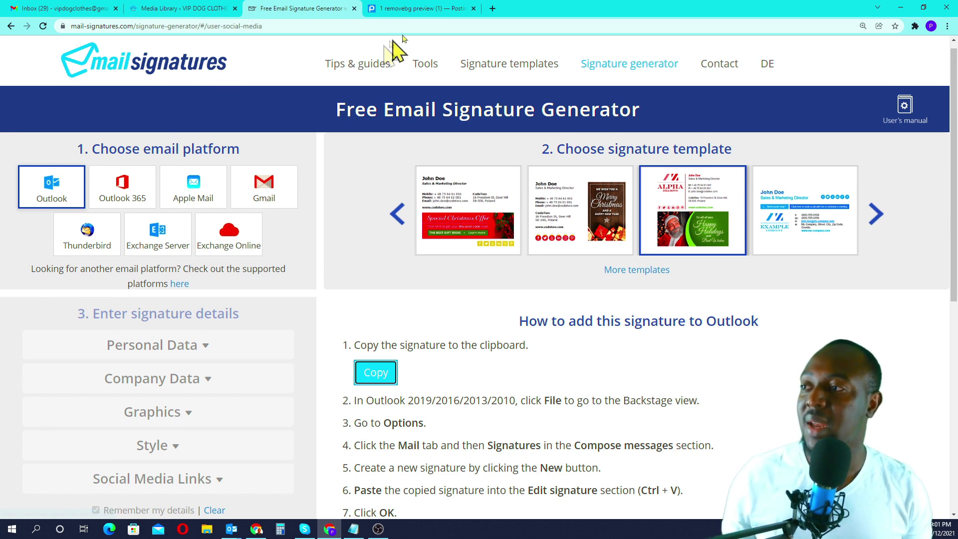
- Leave the Postimage and signature generator tabs and display the full-screen FOFOOFO TV Contact Us slide
{"action": "left_click", "coordinate": [399, 8]}
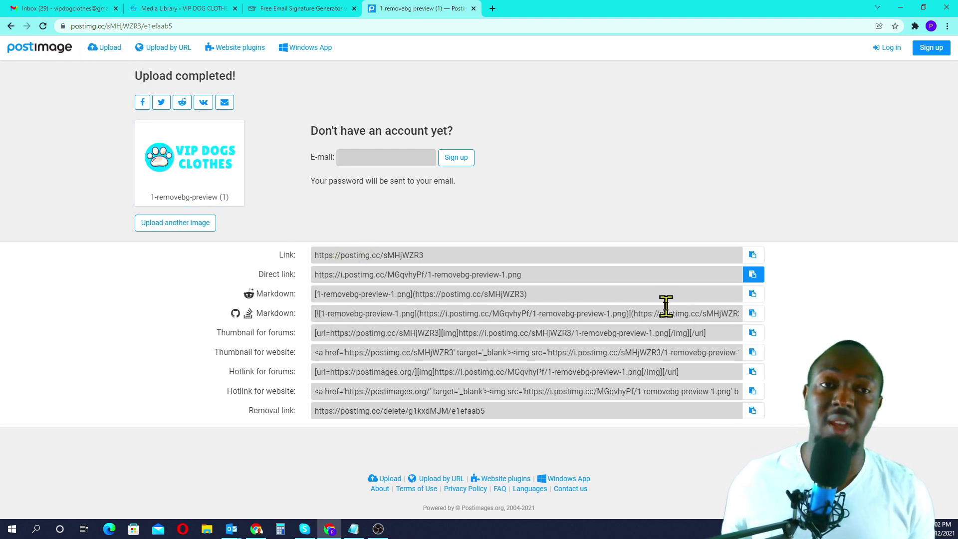
{"action": "left_click", "coordinate": [284, 9]}
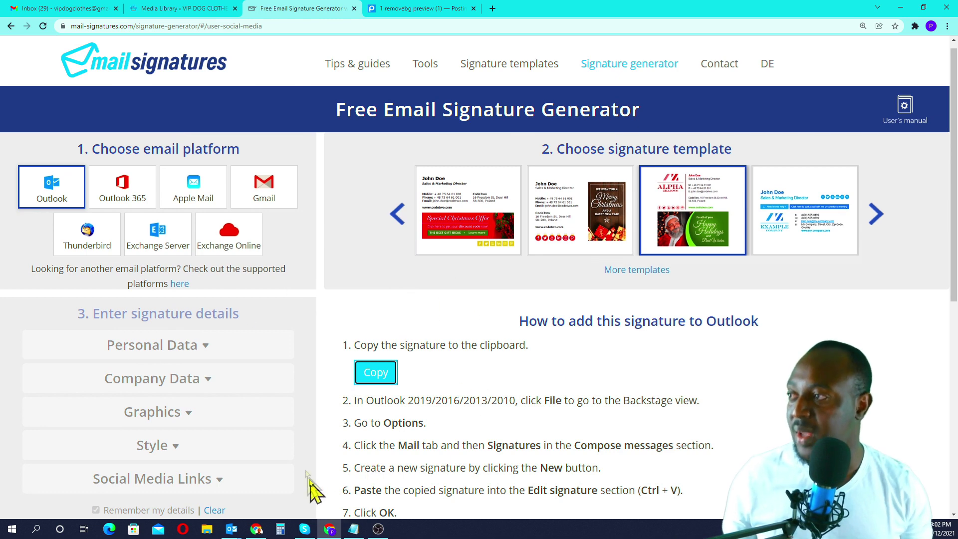
{"action": "left_click", "coordinate": [255, 529]}
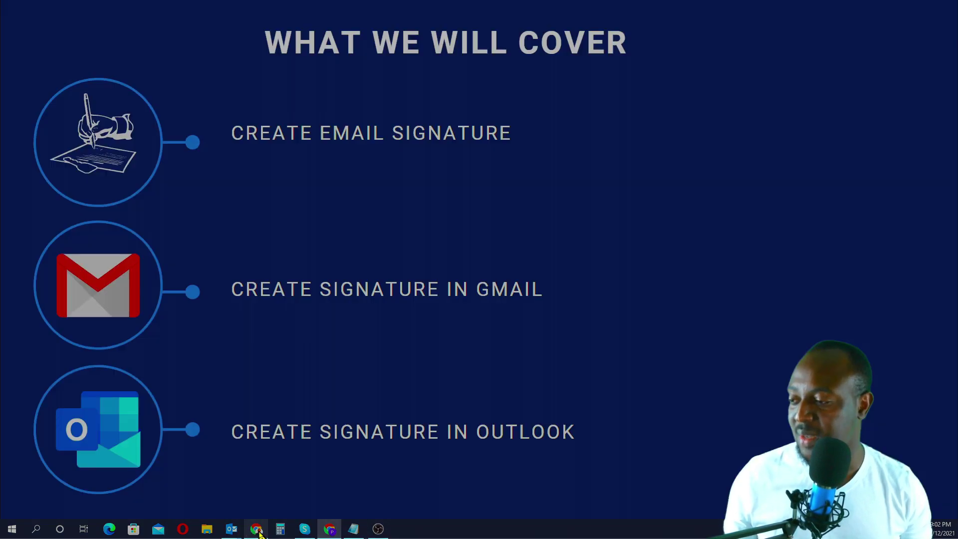
{"action": "left_click", "coordinate": [688, 337]}
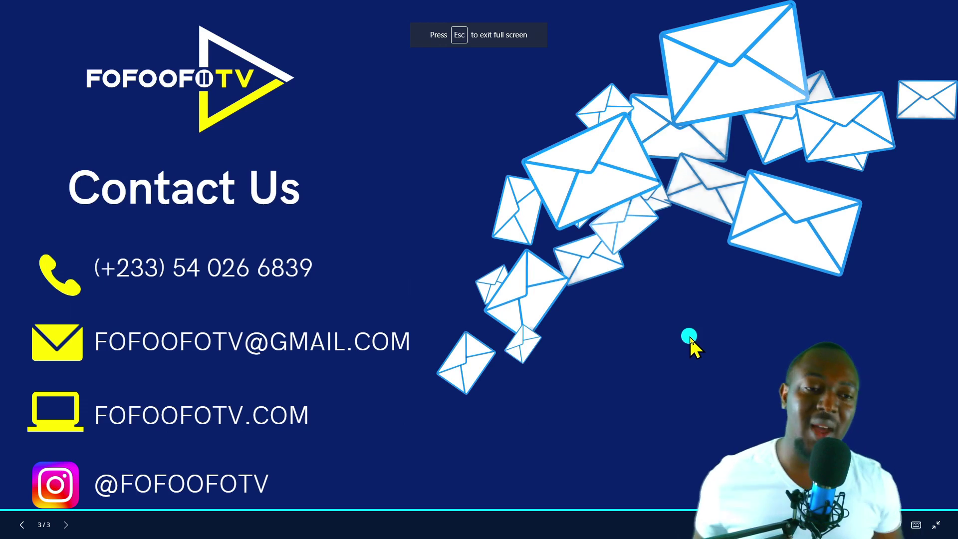